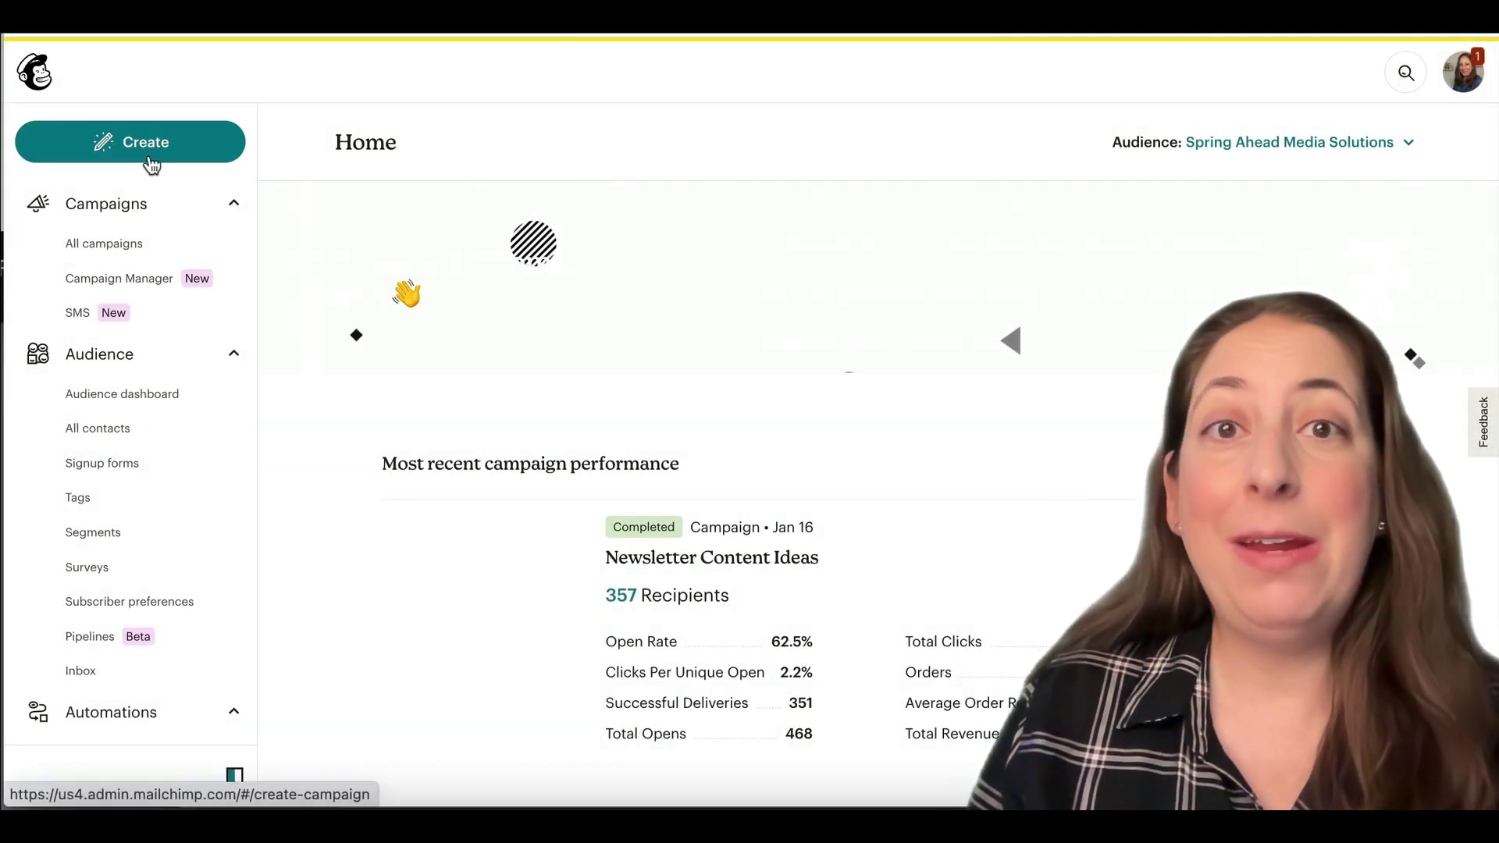
Start a new email and paste 'Create a campaign tutorial' as its internal name
left_click(150, 160)
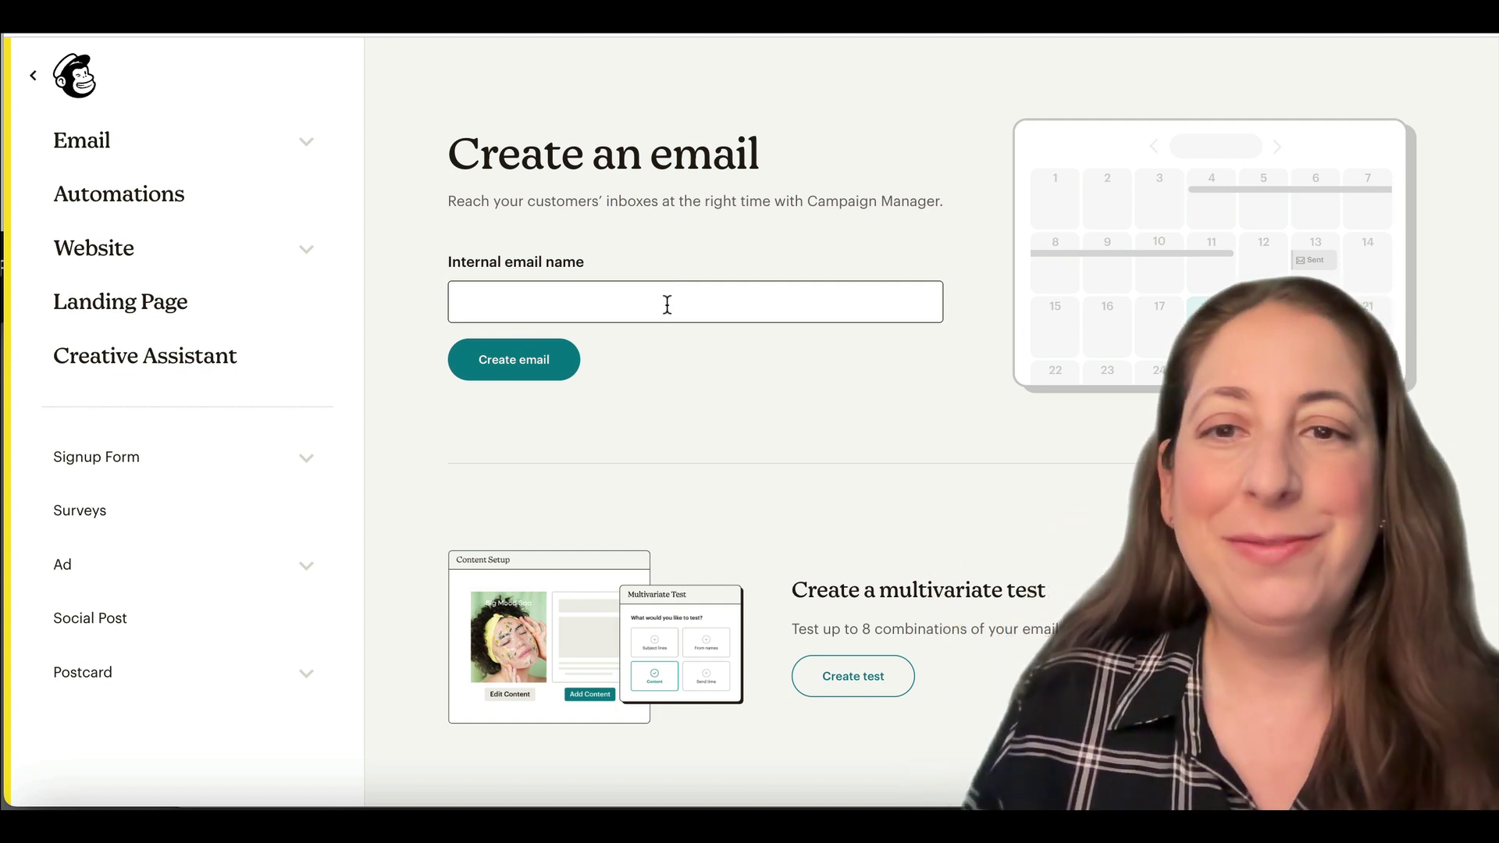
left_click(668, 305)
type("Create a campaign tutorial")
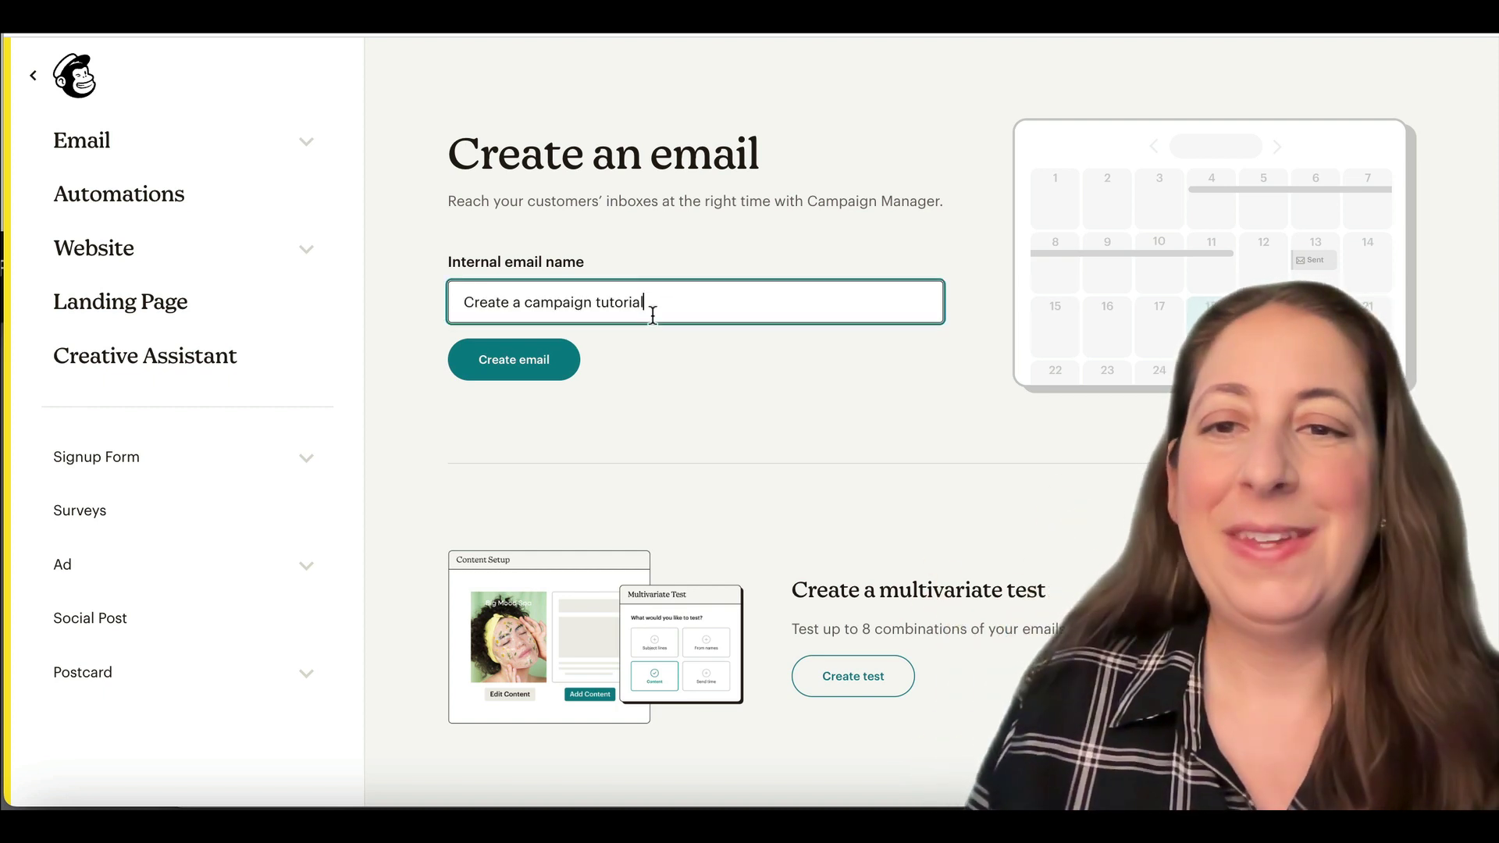
Create the email draft and address it to the Spring Ahead Media YouTube audience
left_click(513, 372)
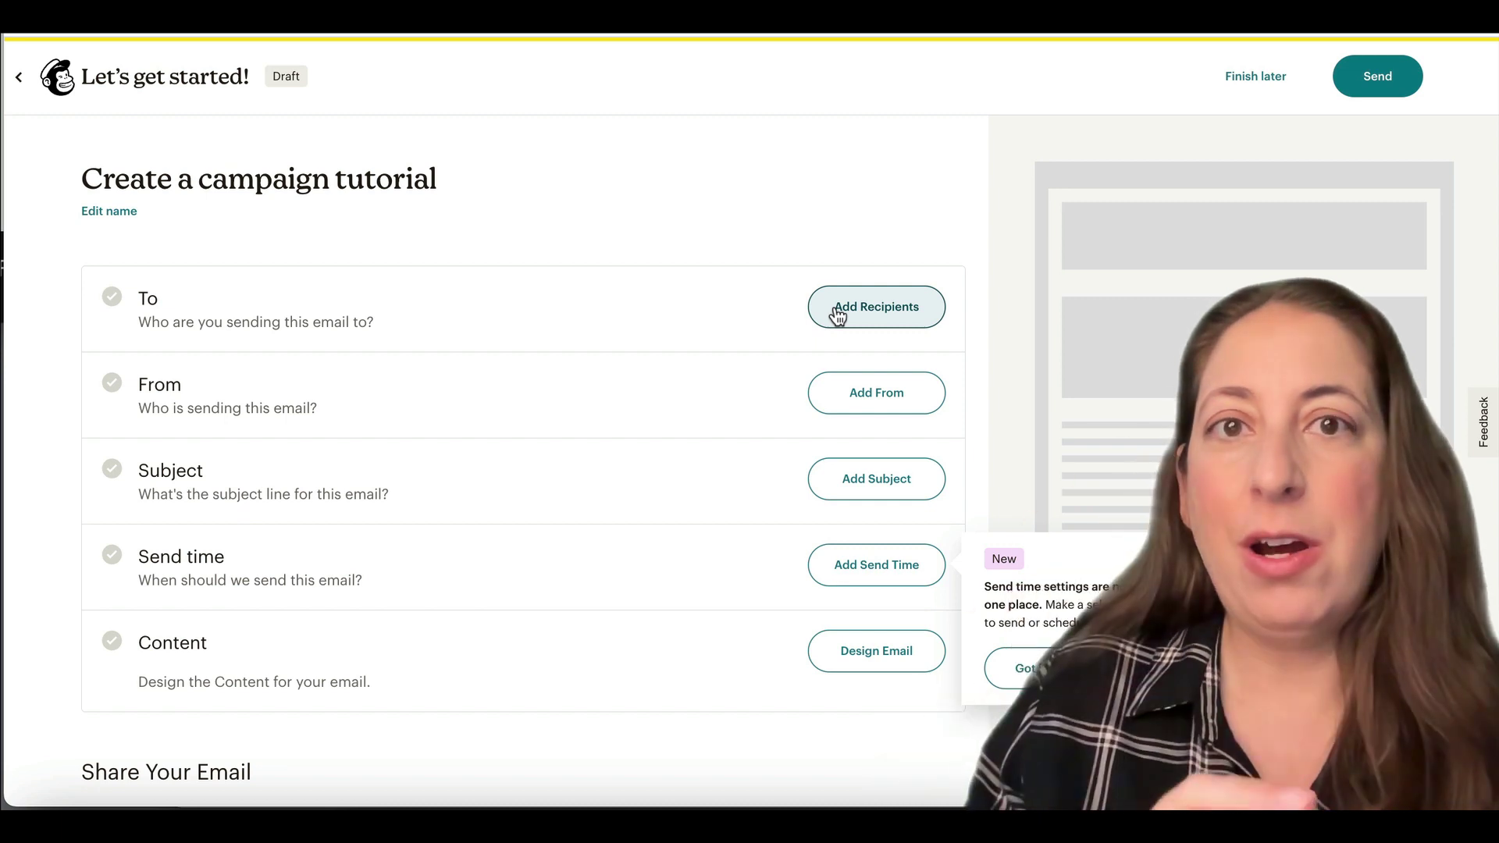
left_click(838, 311)
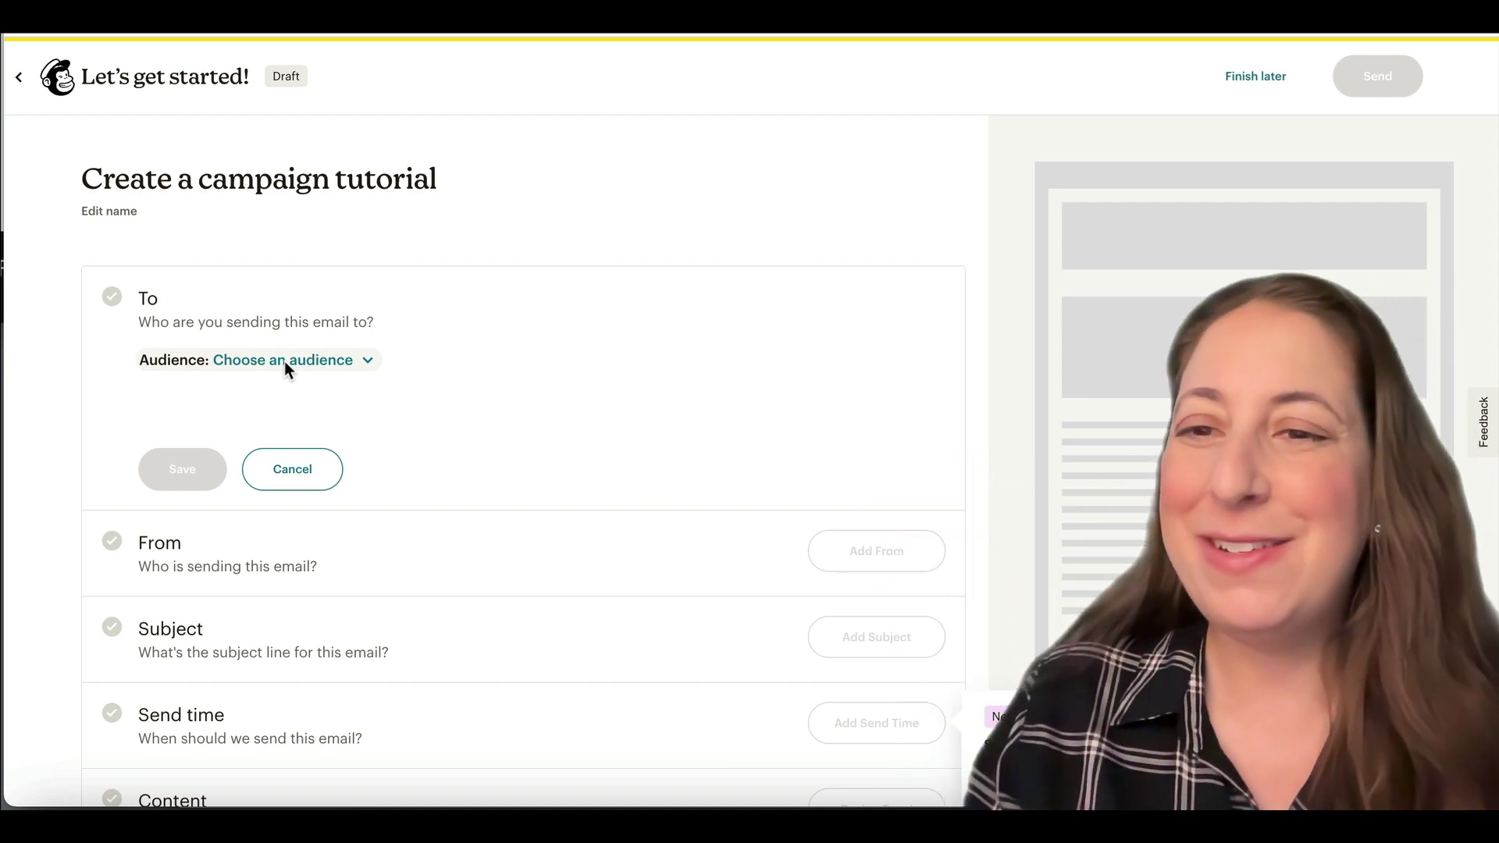
left_click(284, 359)
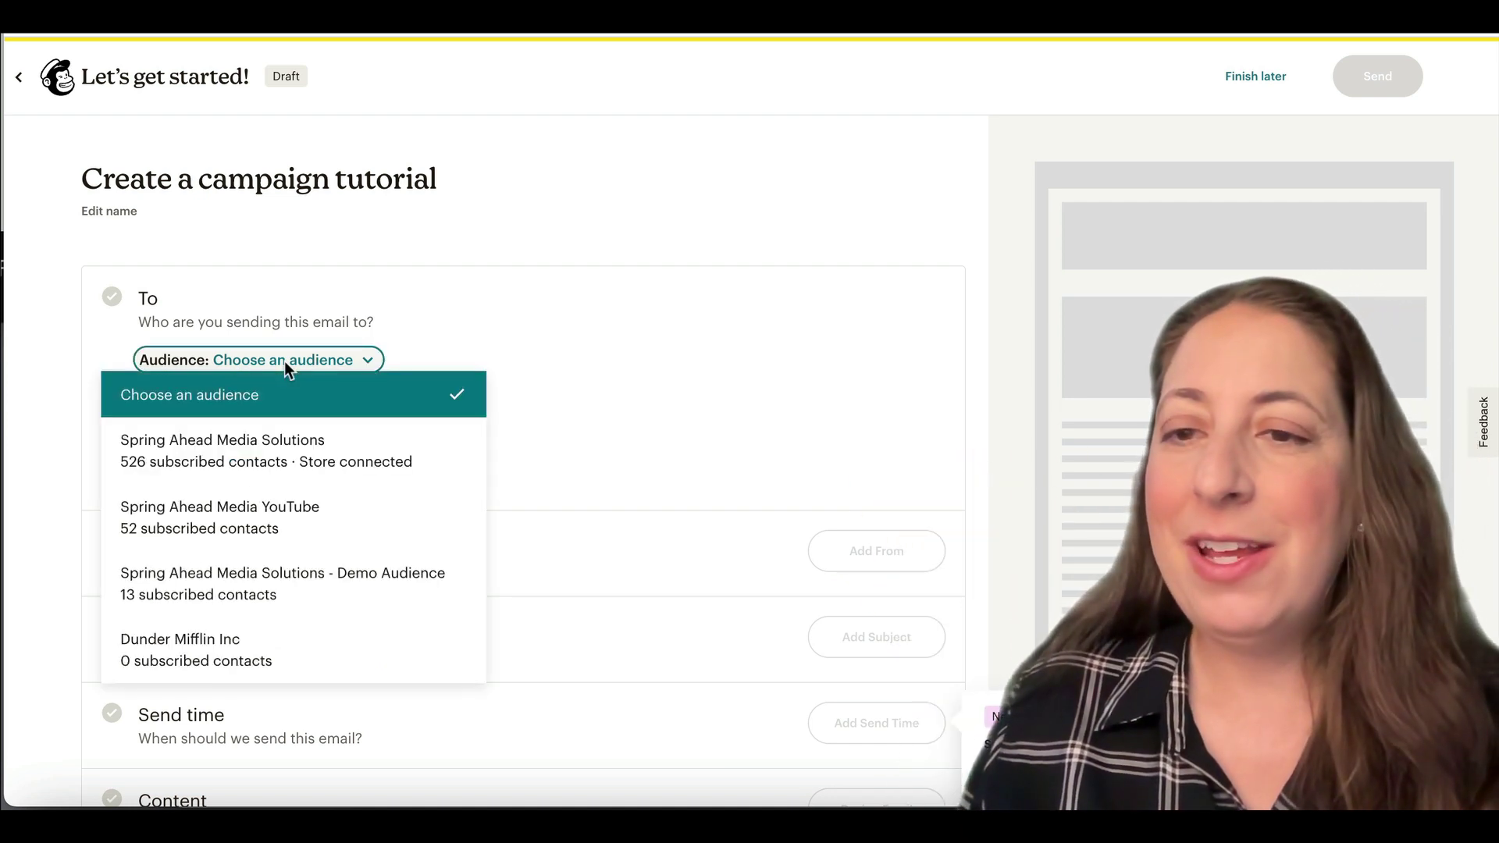
left_click(301, 515)
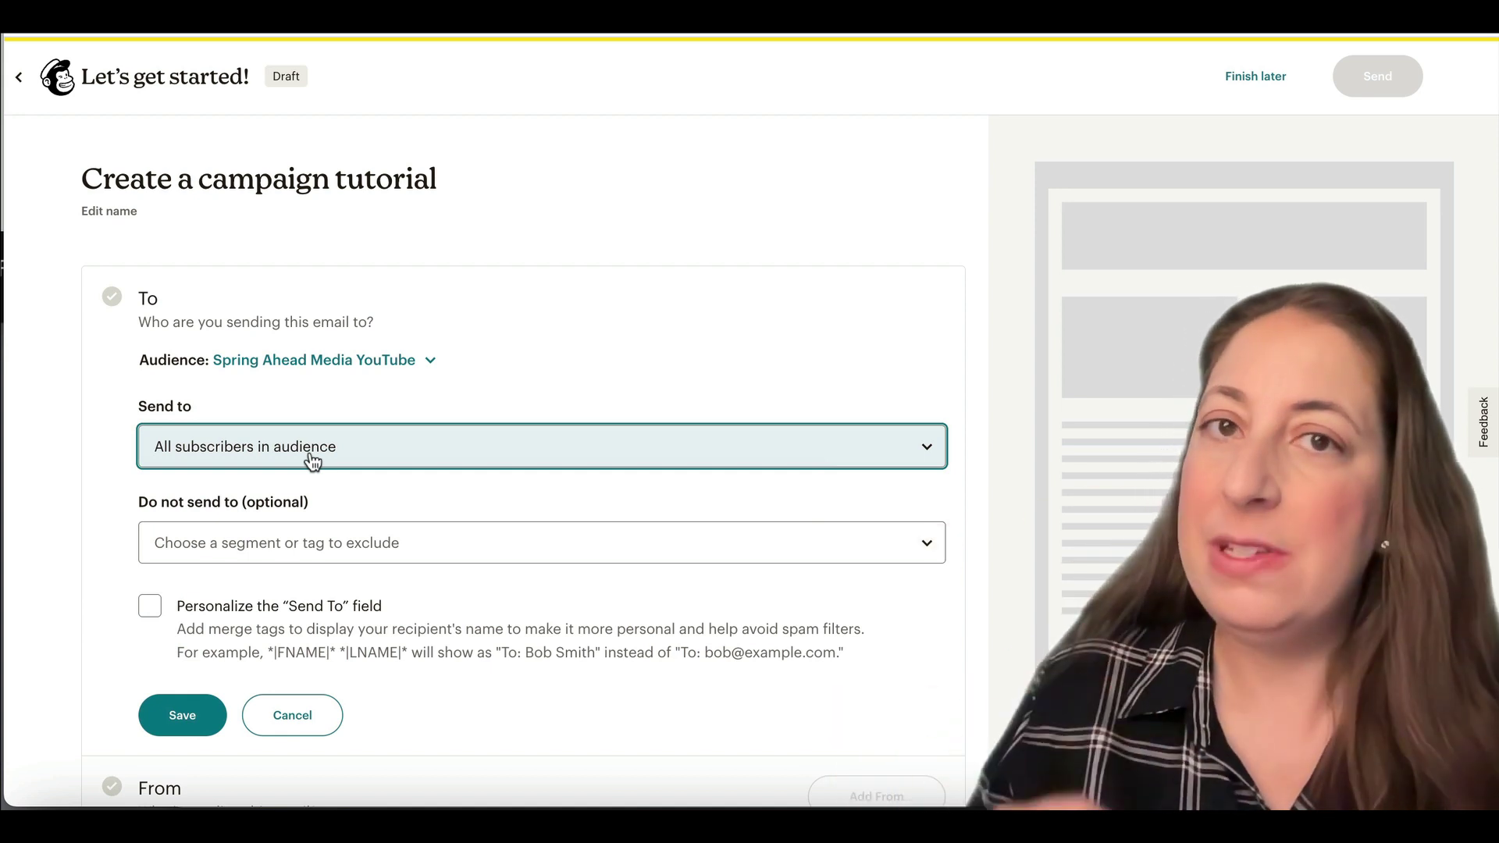
Choose New segment from the Send to options to build a contact segment
left_click(312, 461)
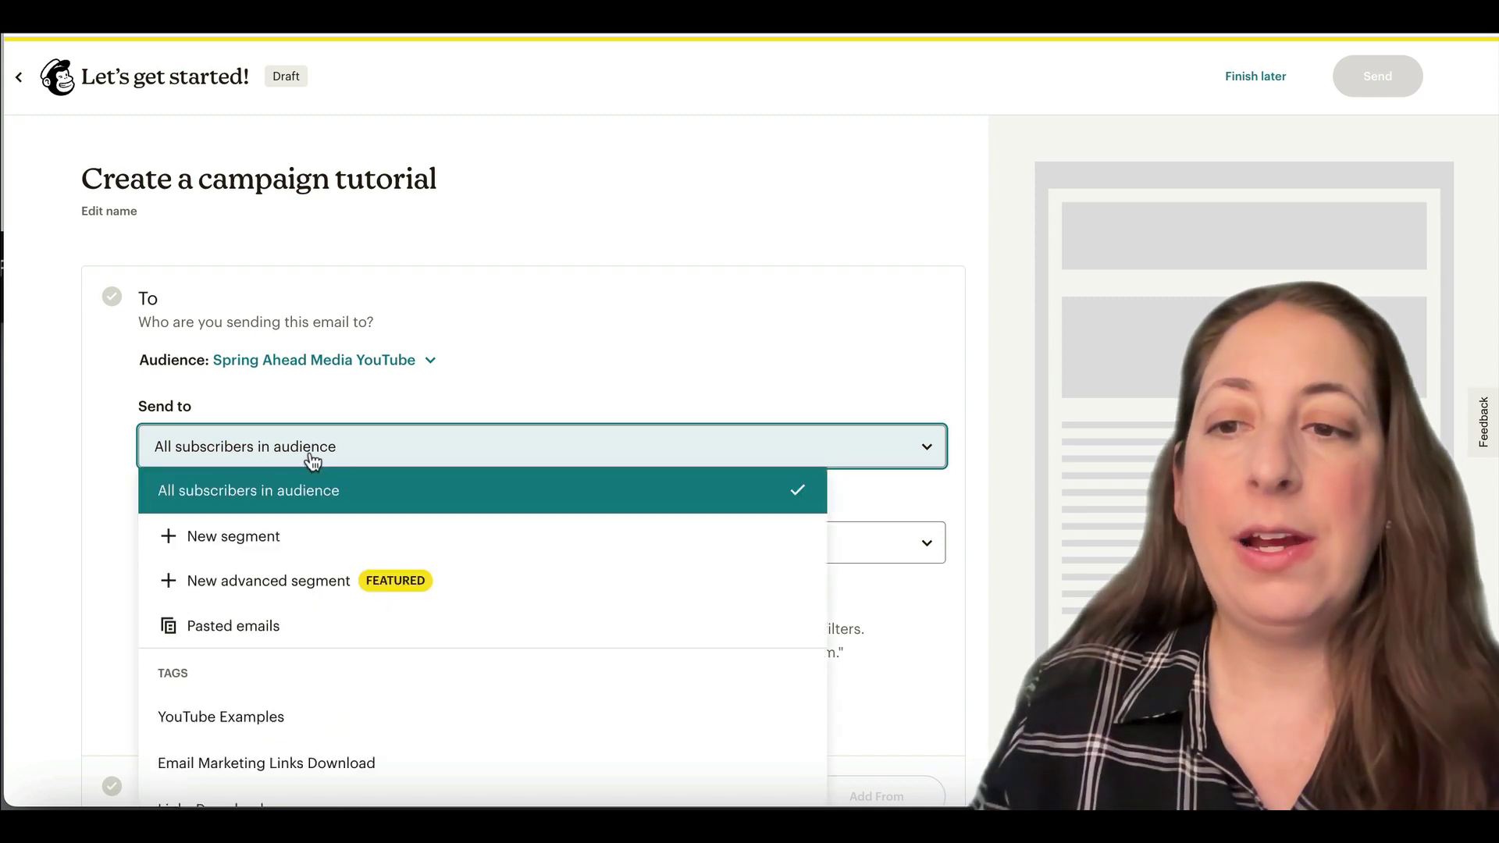
scroll(288, 662, "down", 3)
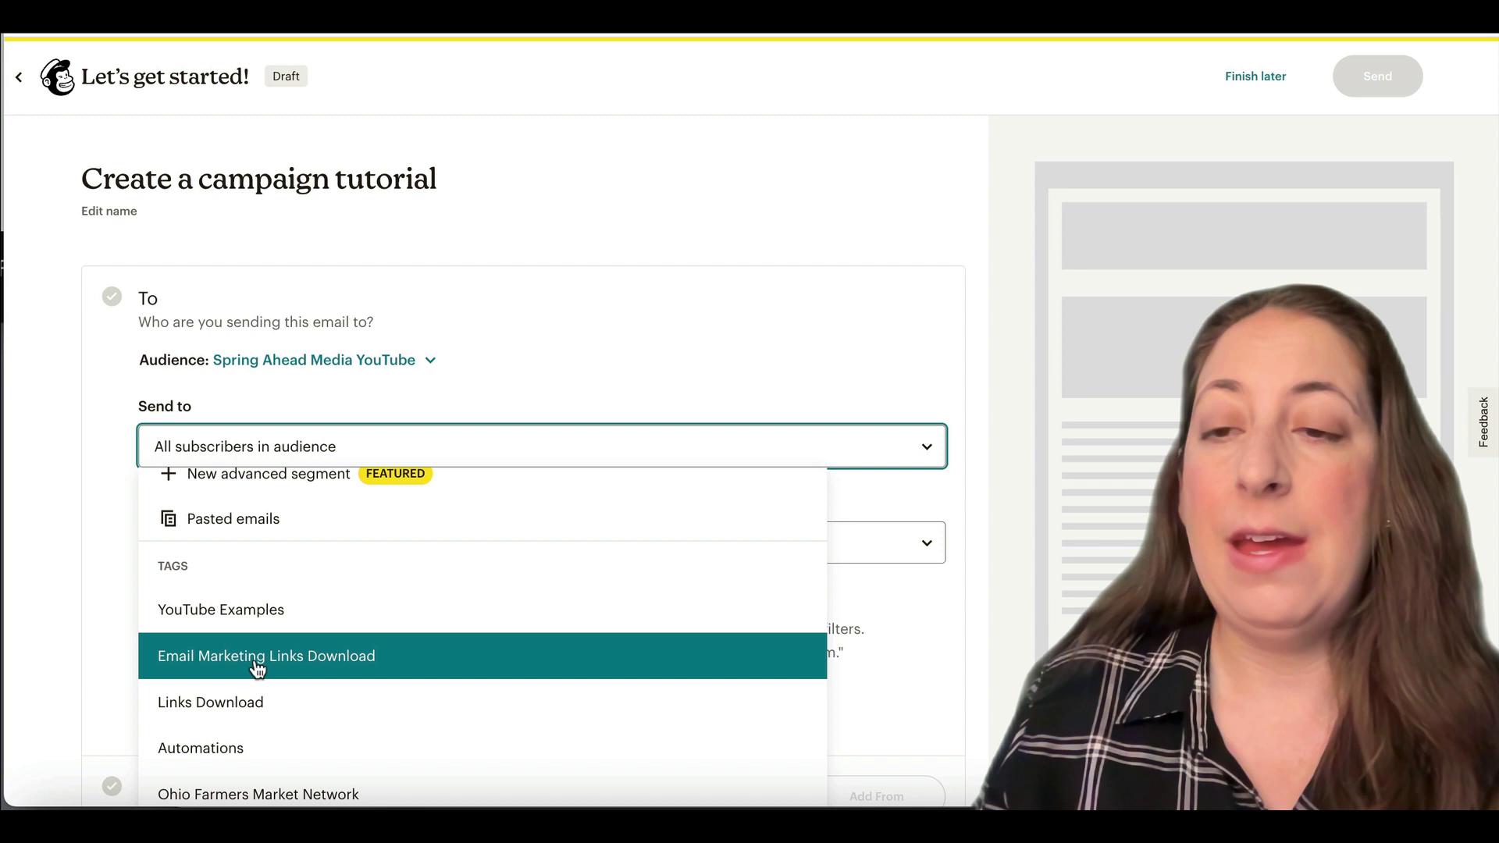
scroll(257, 667, "up", 2)
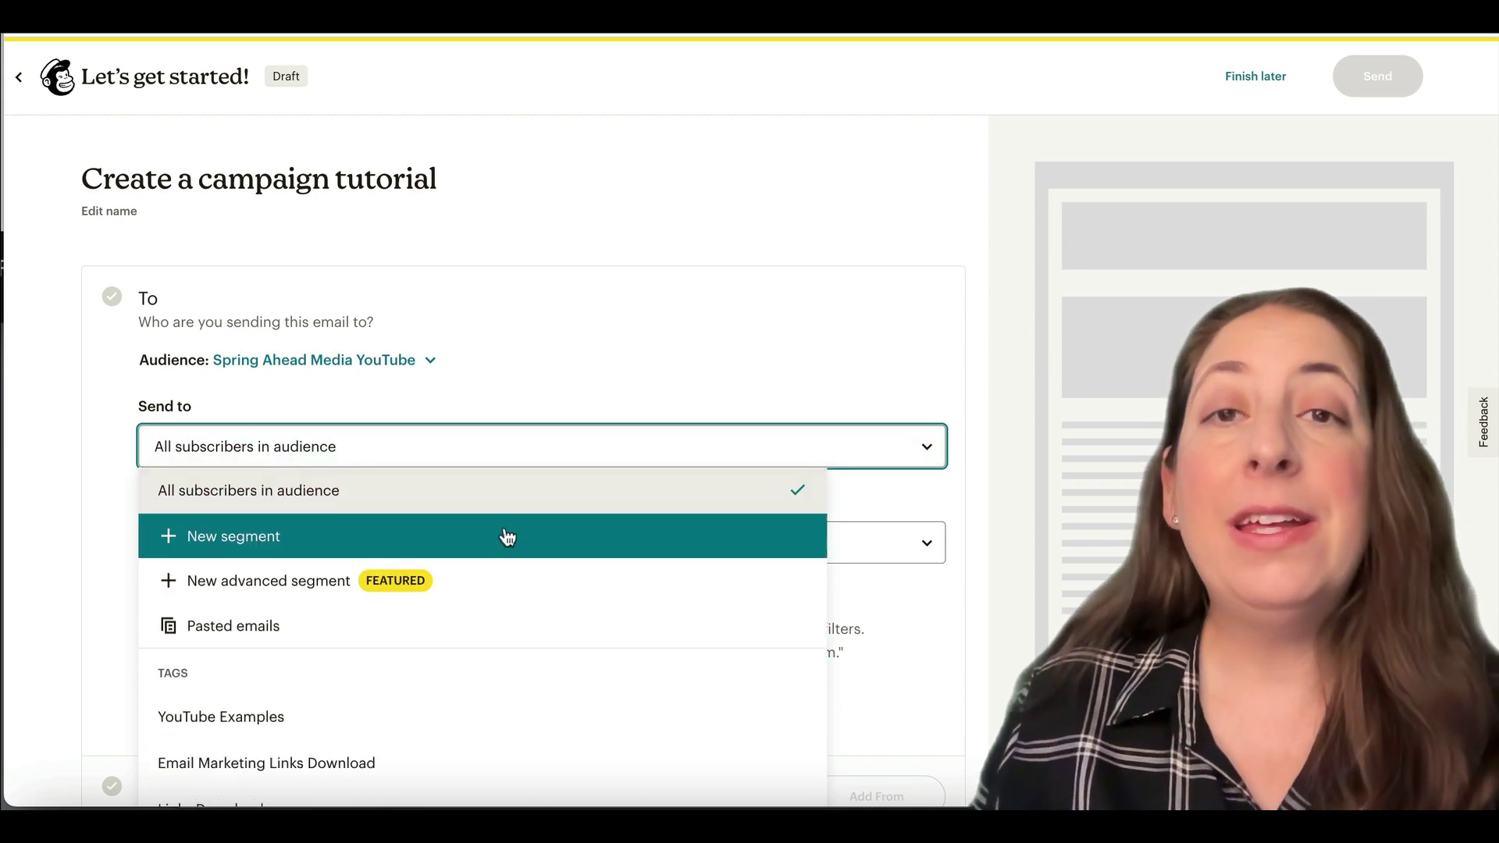
left_click(508, 537)
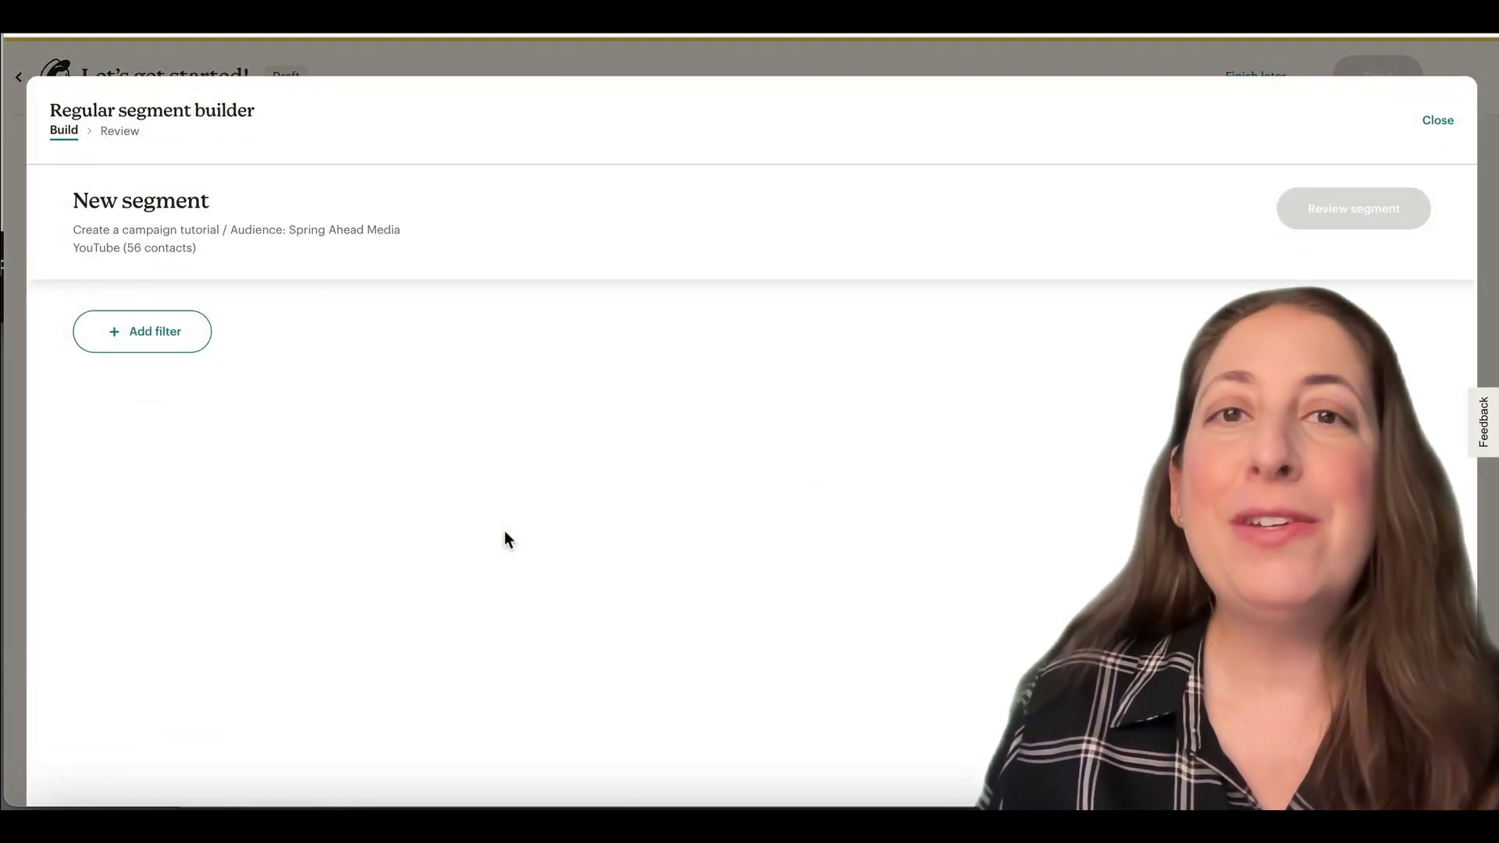
Browse the segment filter list, then close the builder so all subscribers receive the email
left_click(128, 334)
scroll(185, 488, "down", 6)
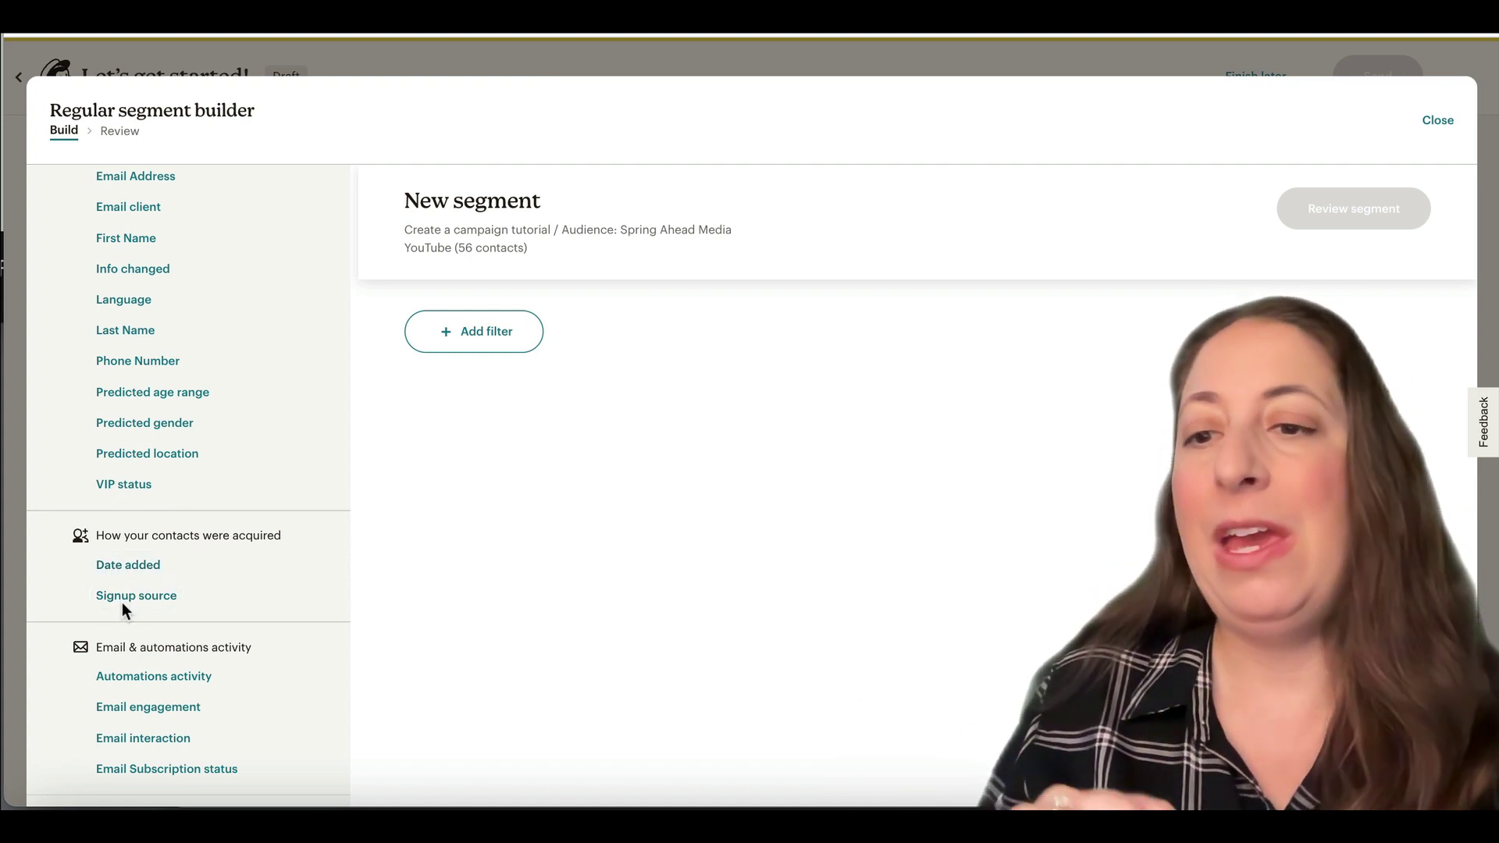
scroll(152, 606, "down", 3)
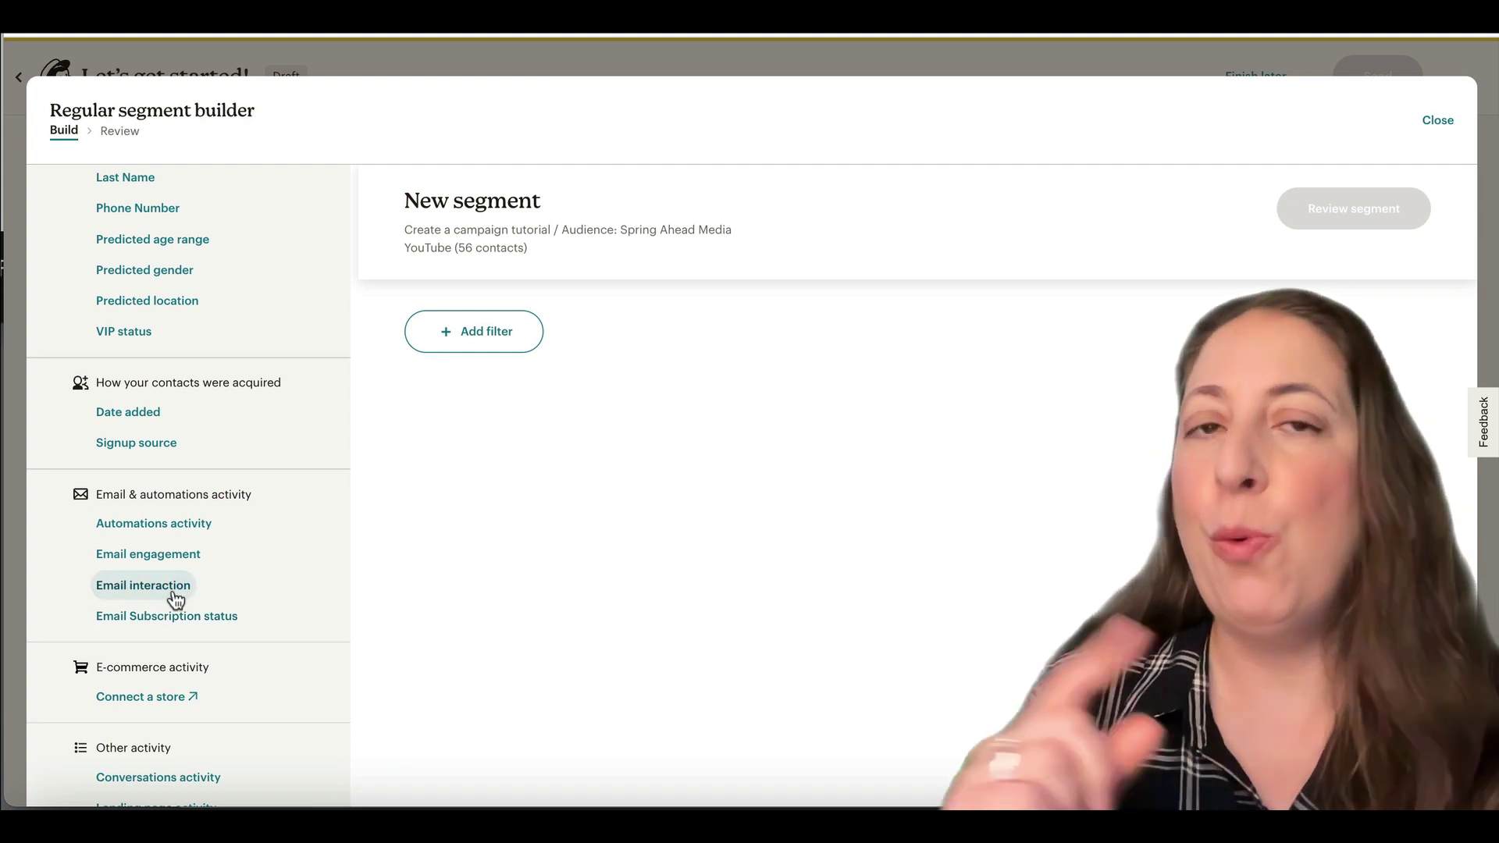
scroll(175, 598, "up", 10)
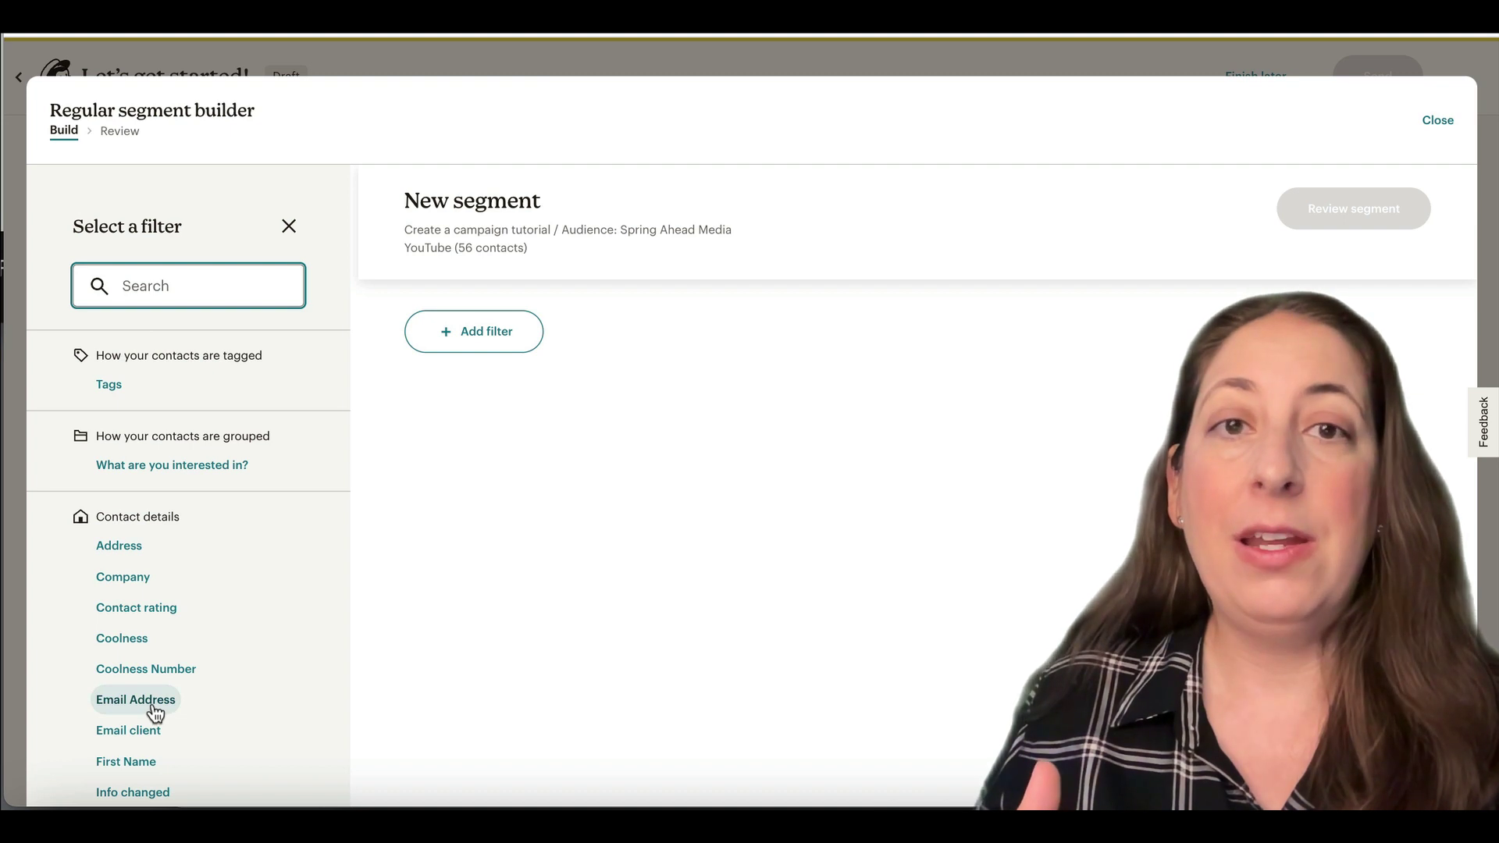
left_click(1438, 122)
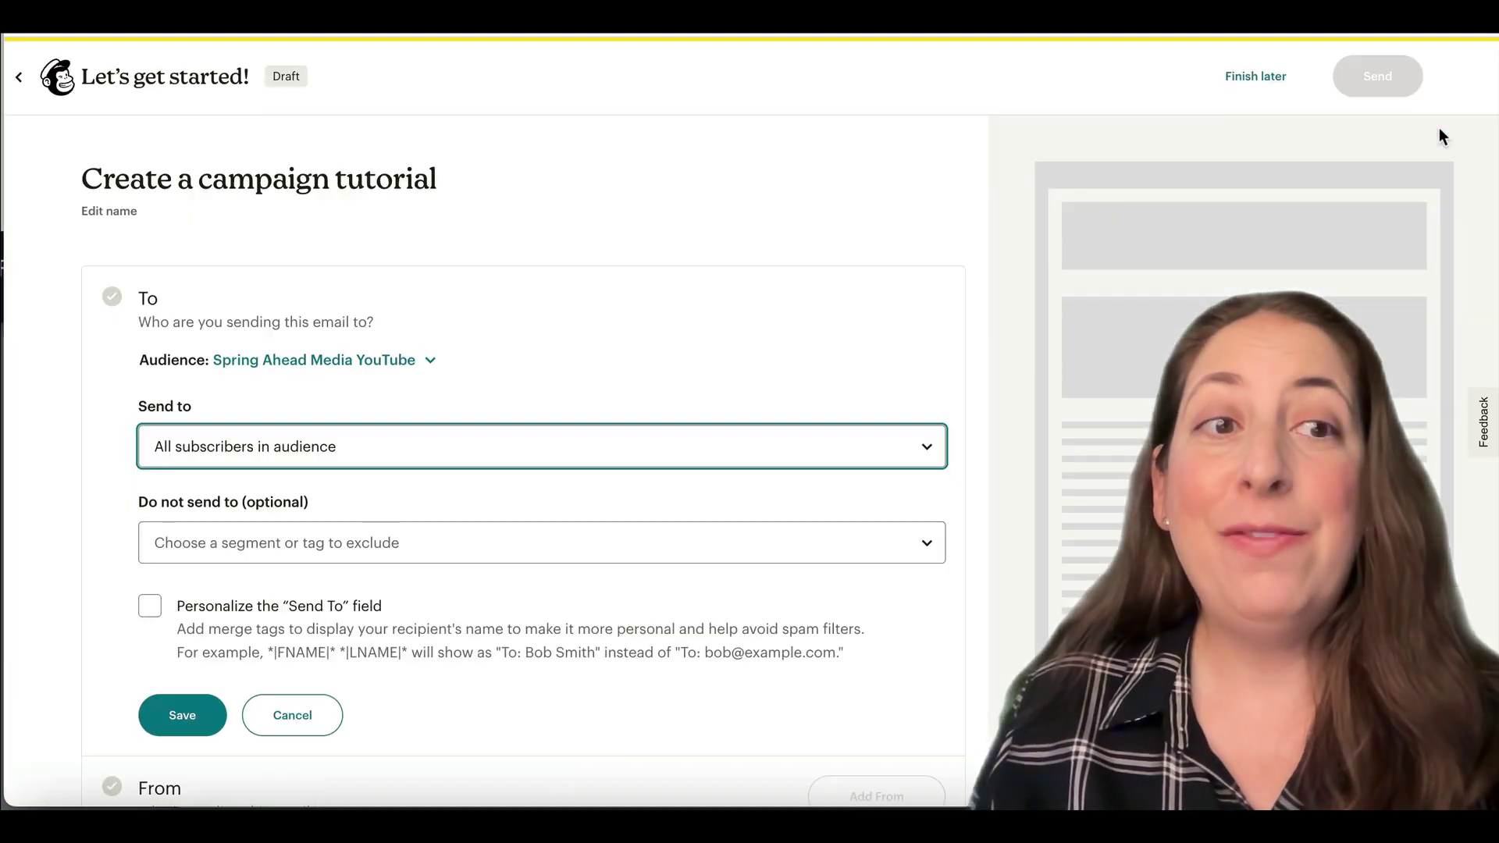
Check the exclusion tags, then personalize the To field with the *|FNAME|* *|LNAME|* merge tag
scroll(662, 405, "down", 2)
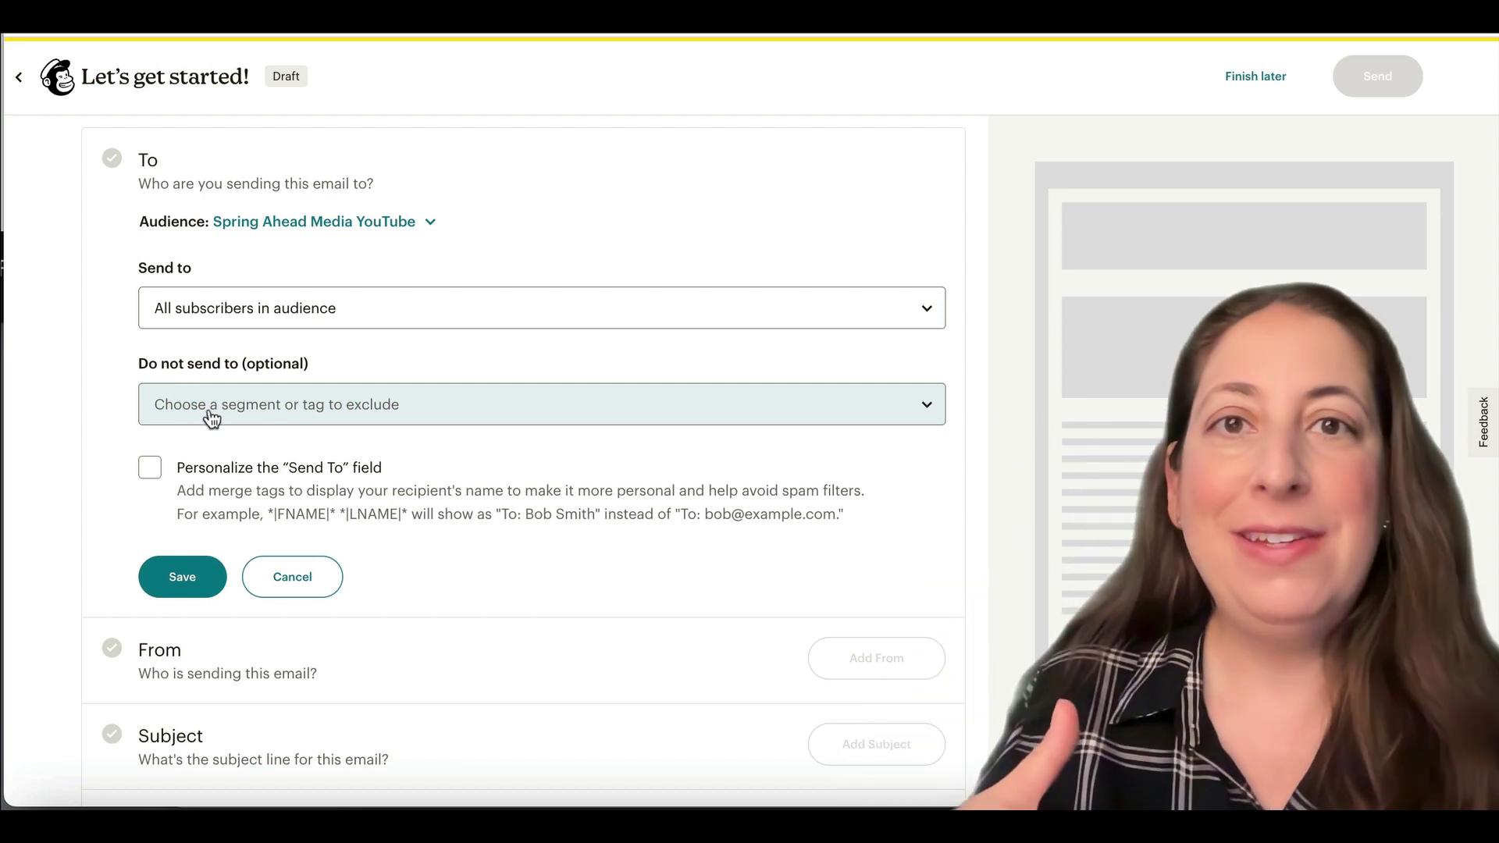
left_click(210, 419)
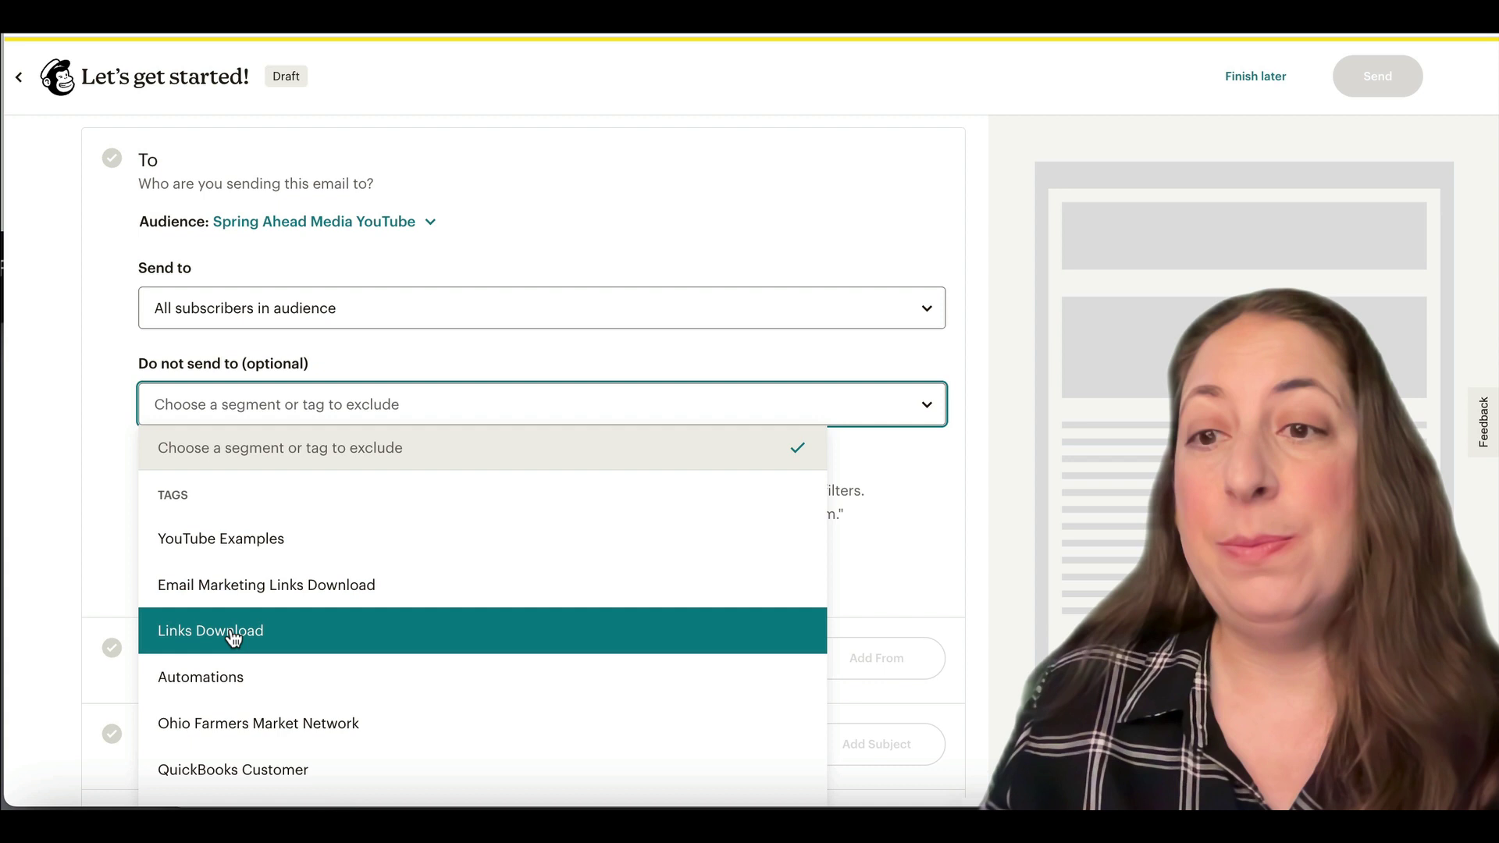
scroll(233, 638, "down", 1)
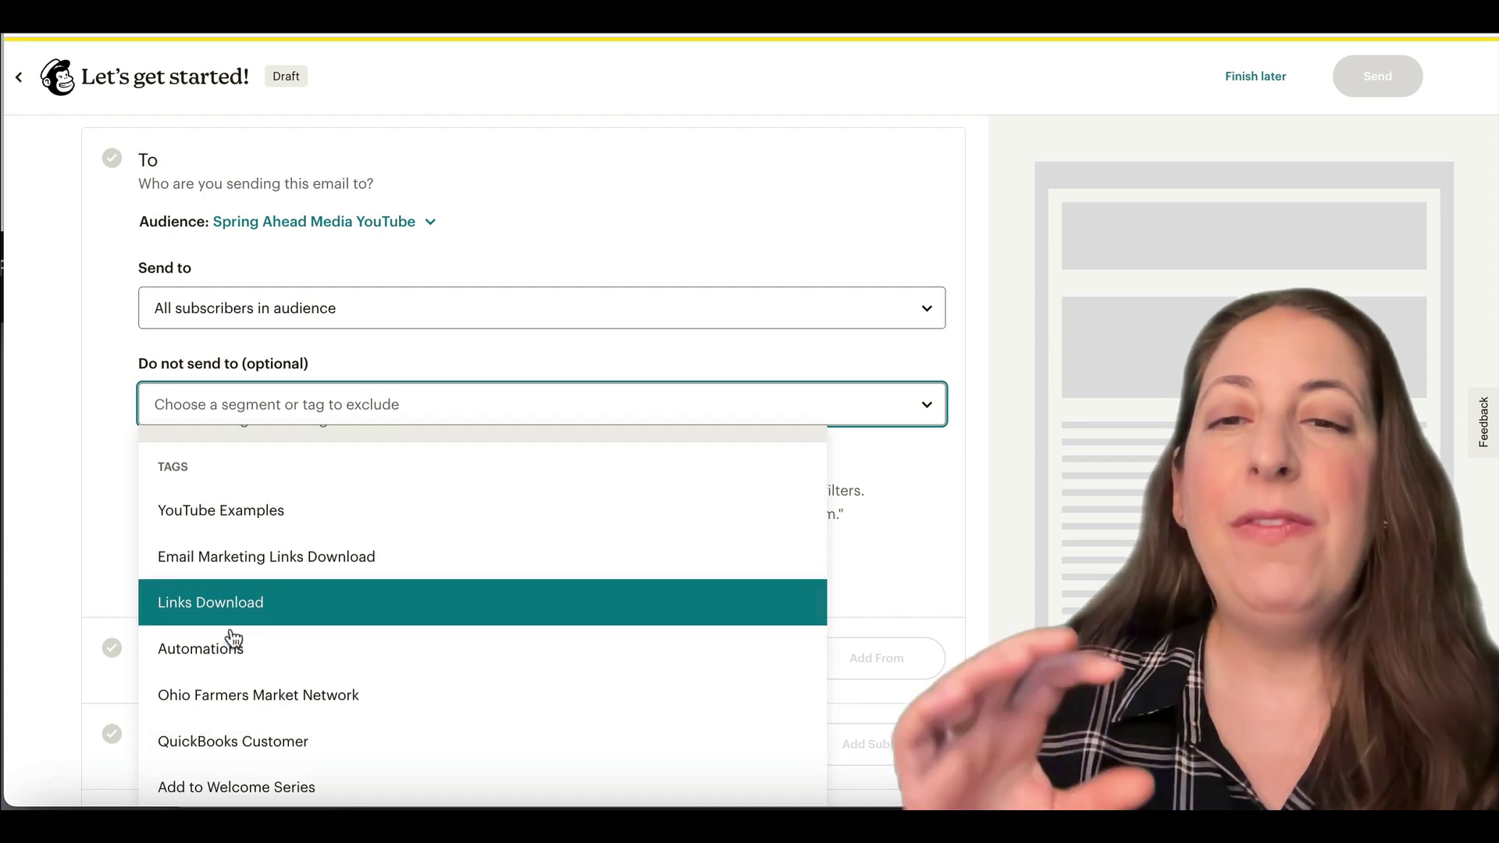
scroll(359, 484, "up", 1)
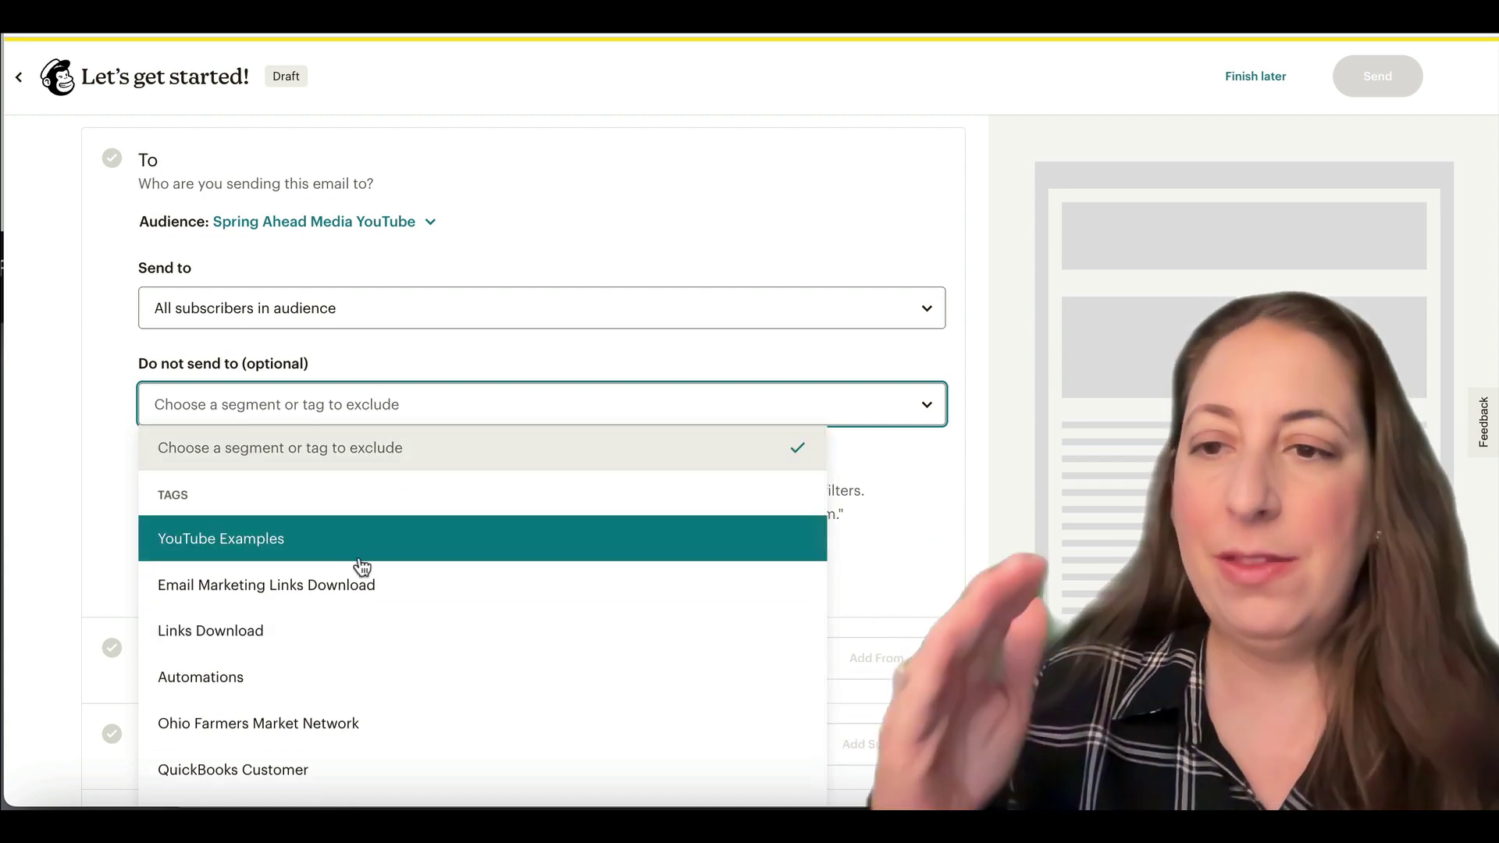
left_click(458, 351)
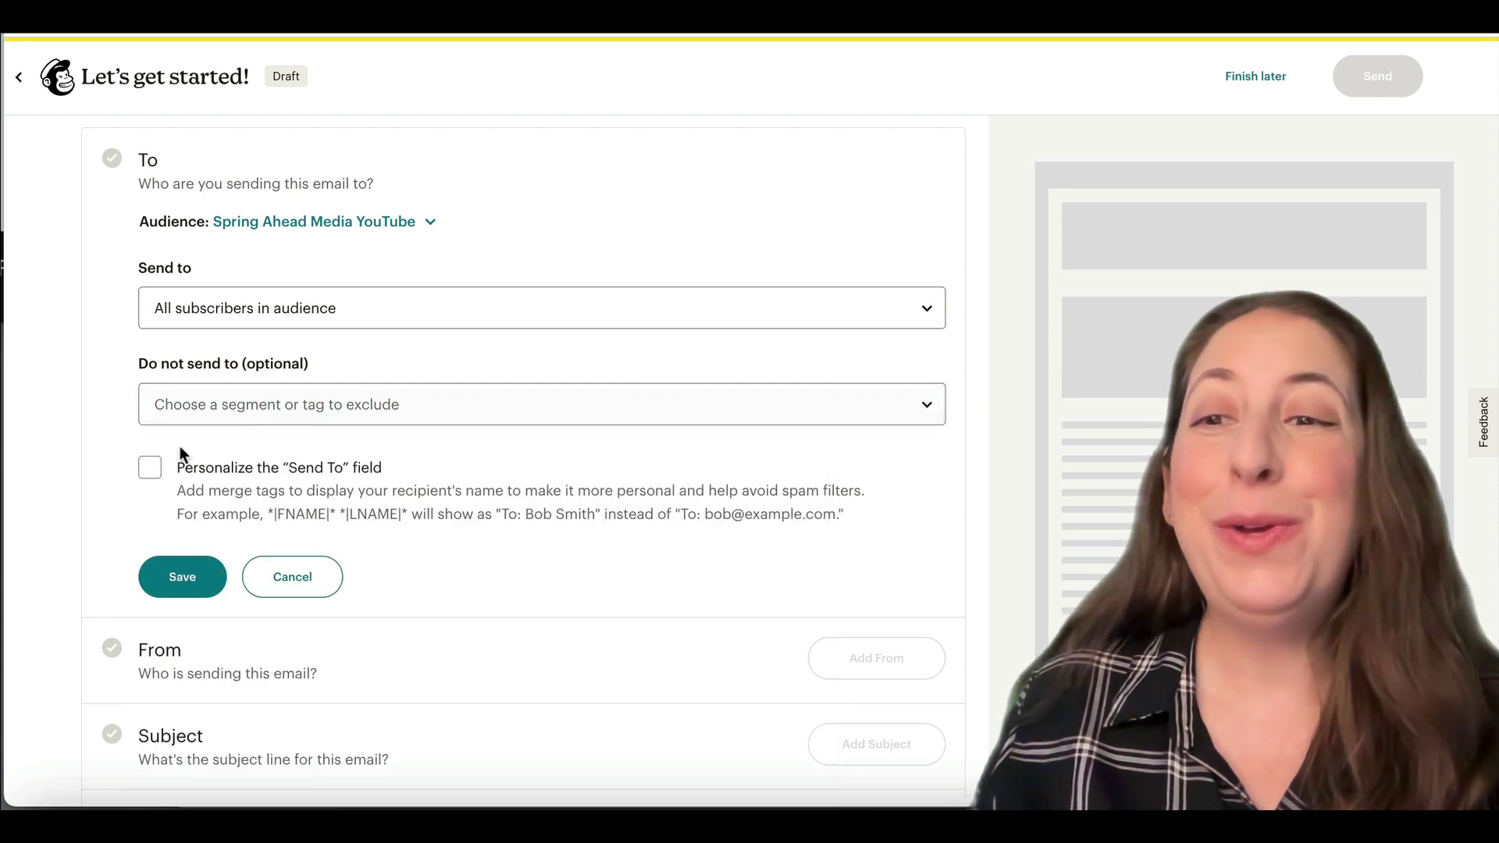
left_click(151, 468)
scroll(152, 474, "down", 2)
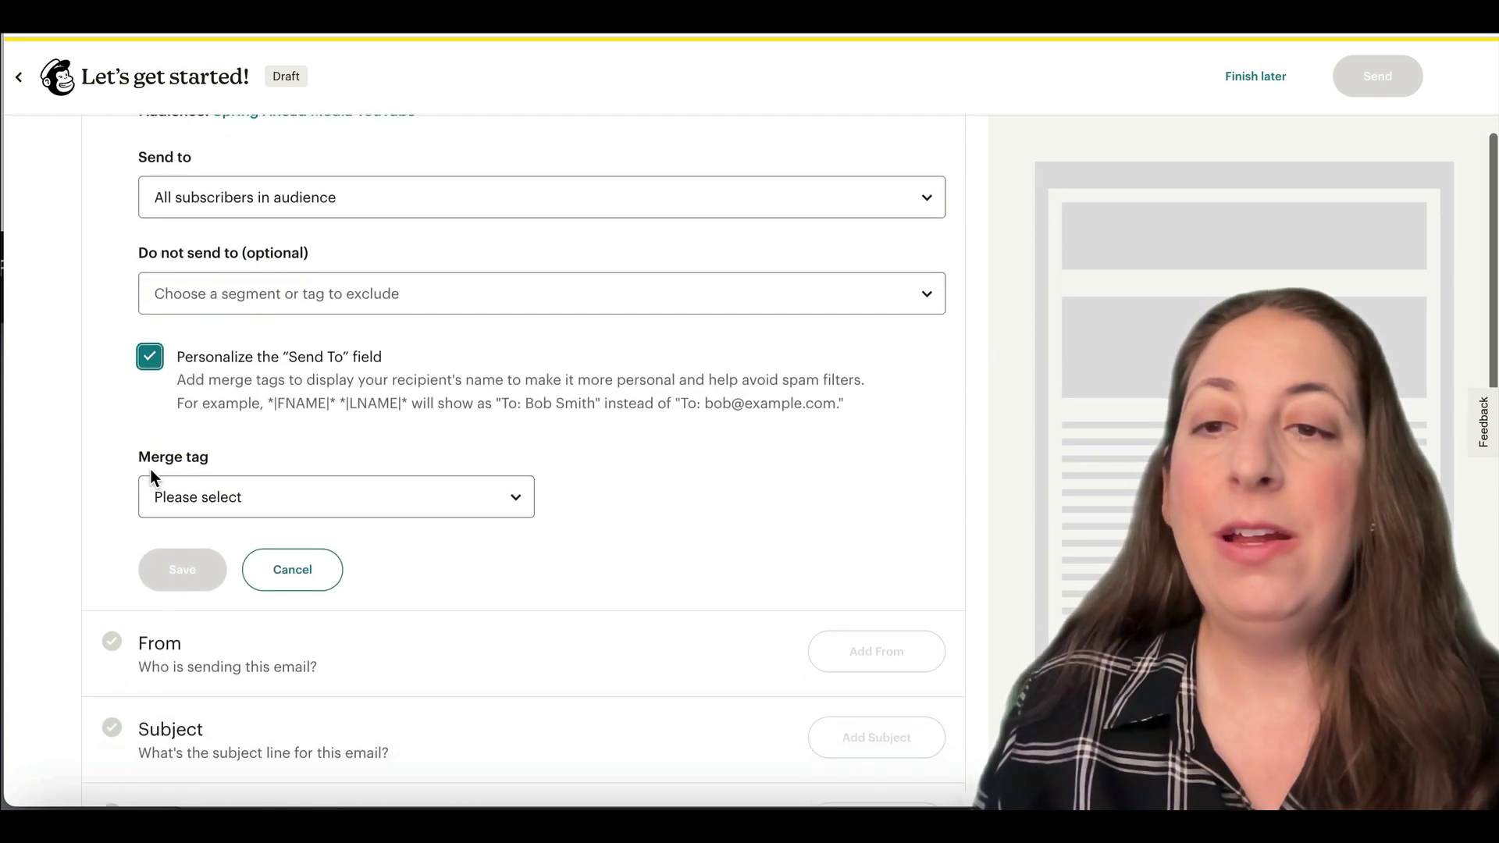
left_click(472, 507)
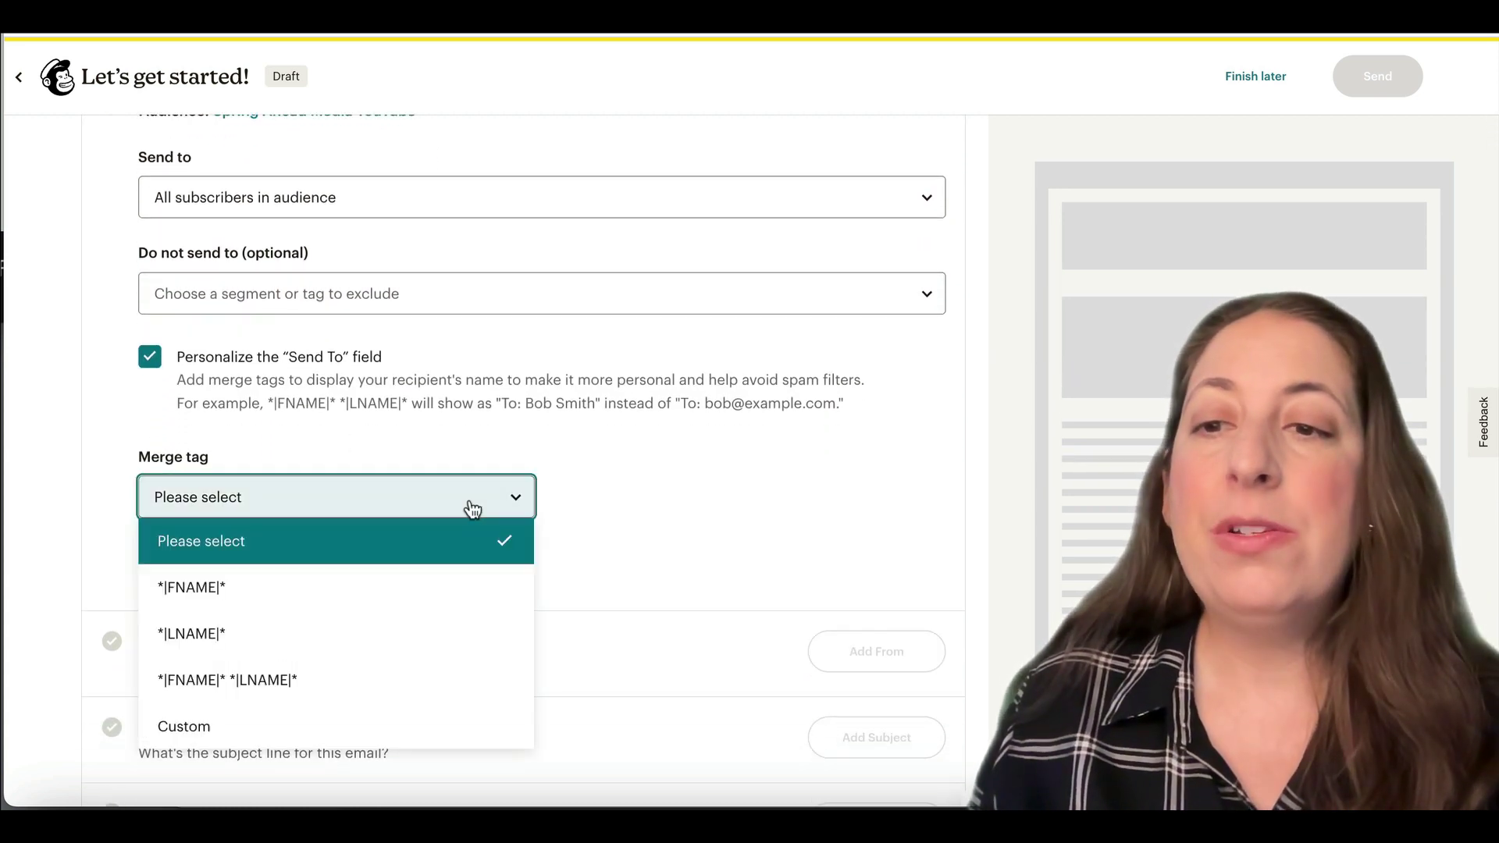
left_click(349, 680)
left_click(622, 465)
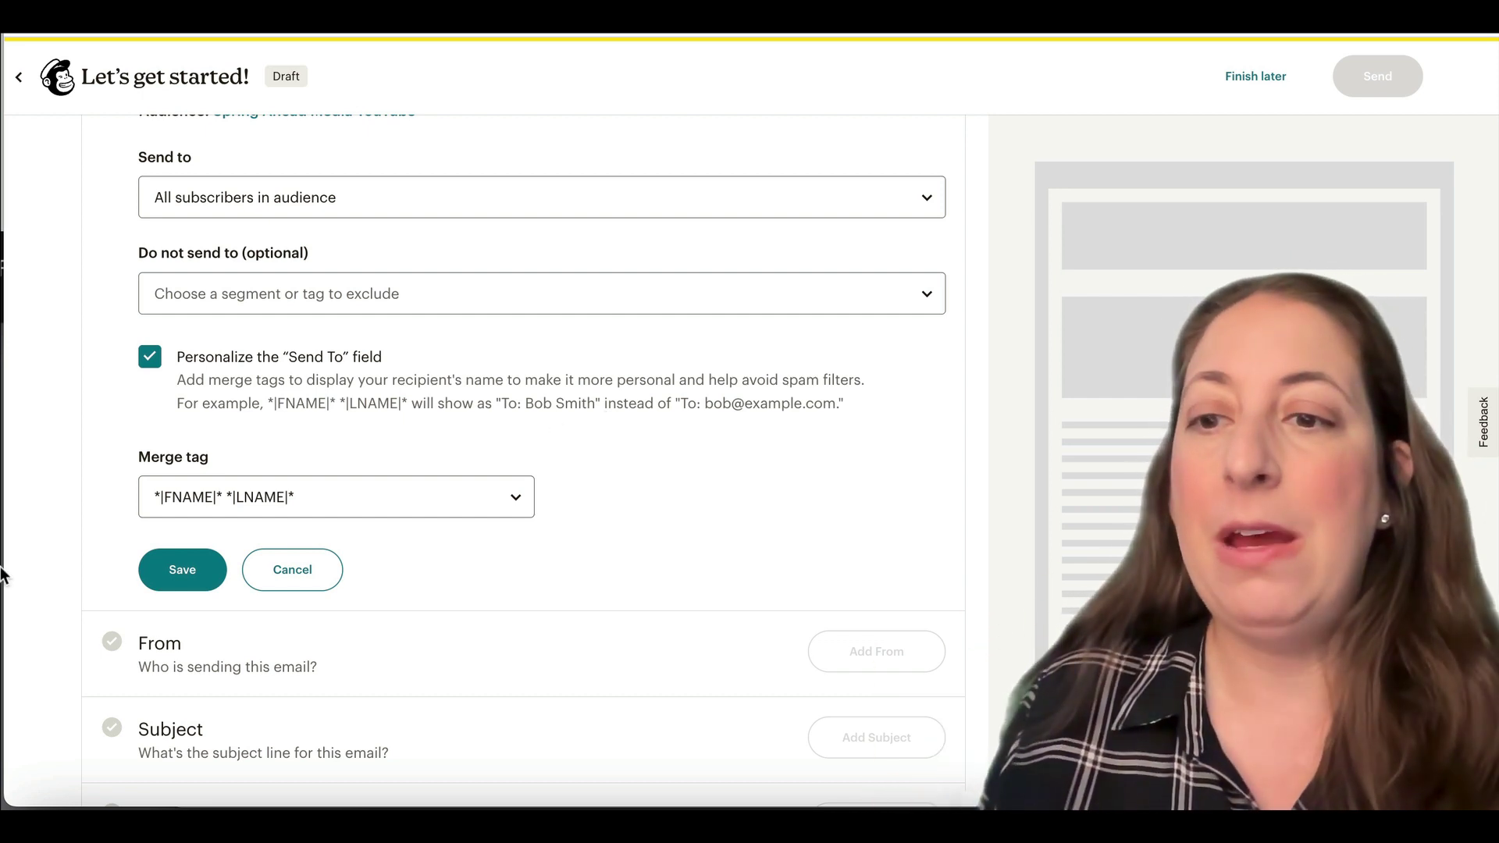
Save the recipients and set subject 'Newsletter Inspiration' with preview text about 5 newsletter topics
left_click(183, 576)
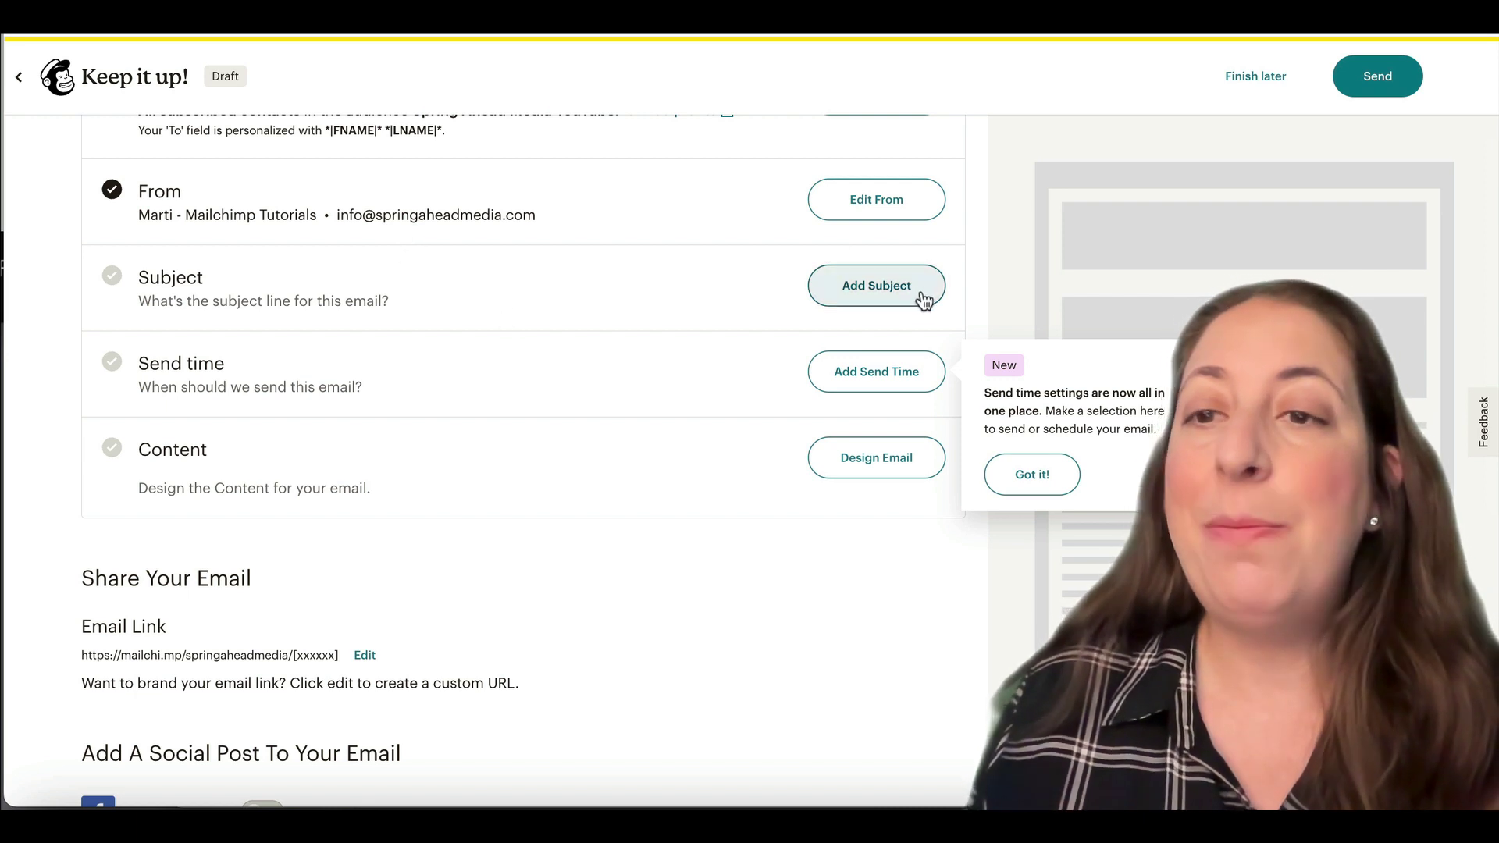
left_click(920, 294)
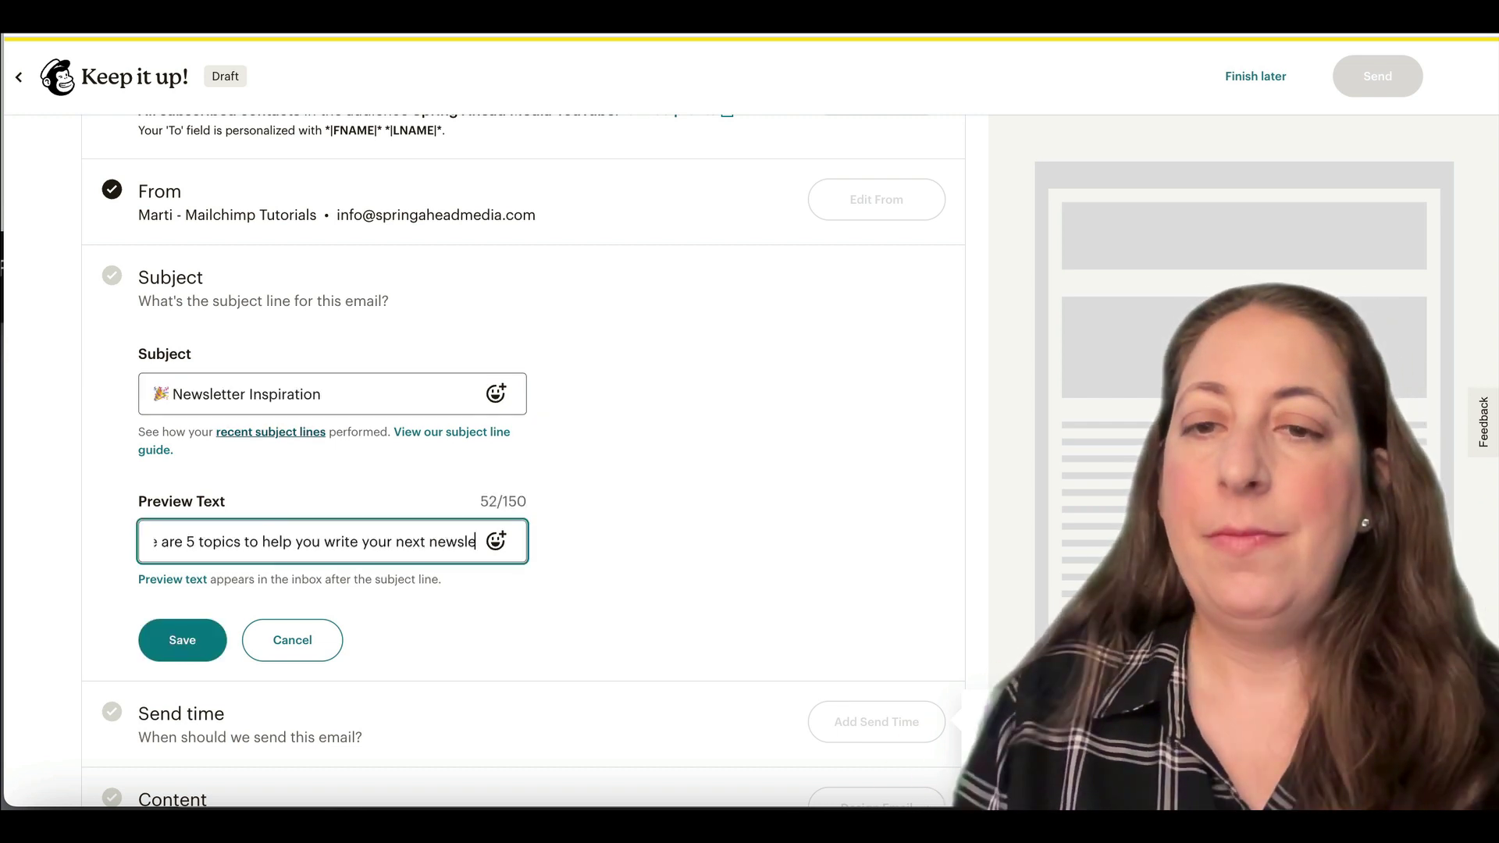
type("tter.")
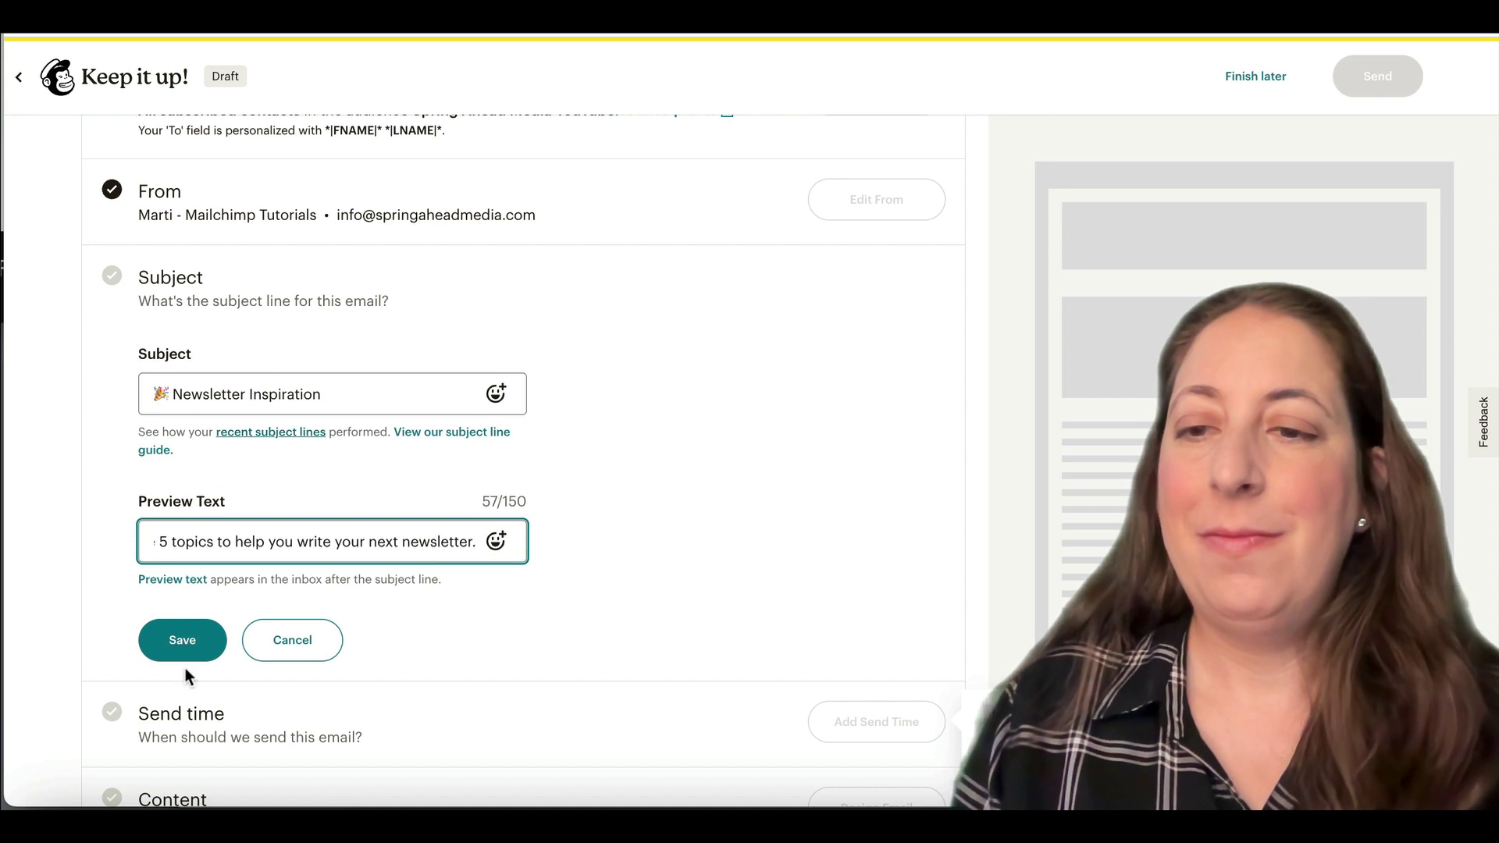
left_click(183, 639)
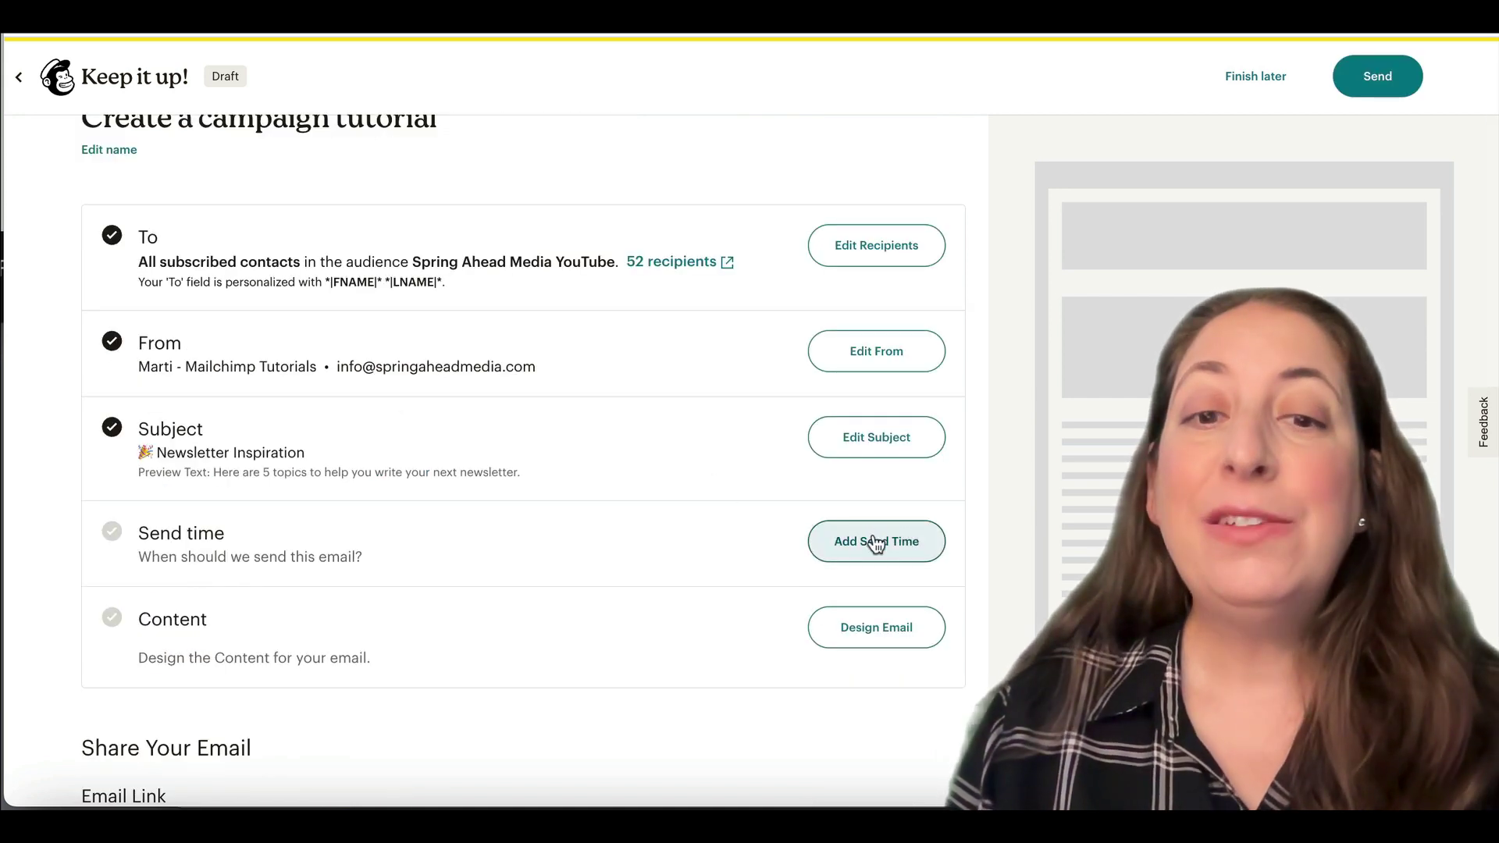
Schedule delivery with Send Time Optimization for Sunday, July 23, 2023 at 5:00 PM ET
left_click(876, 542)
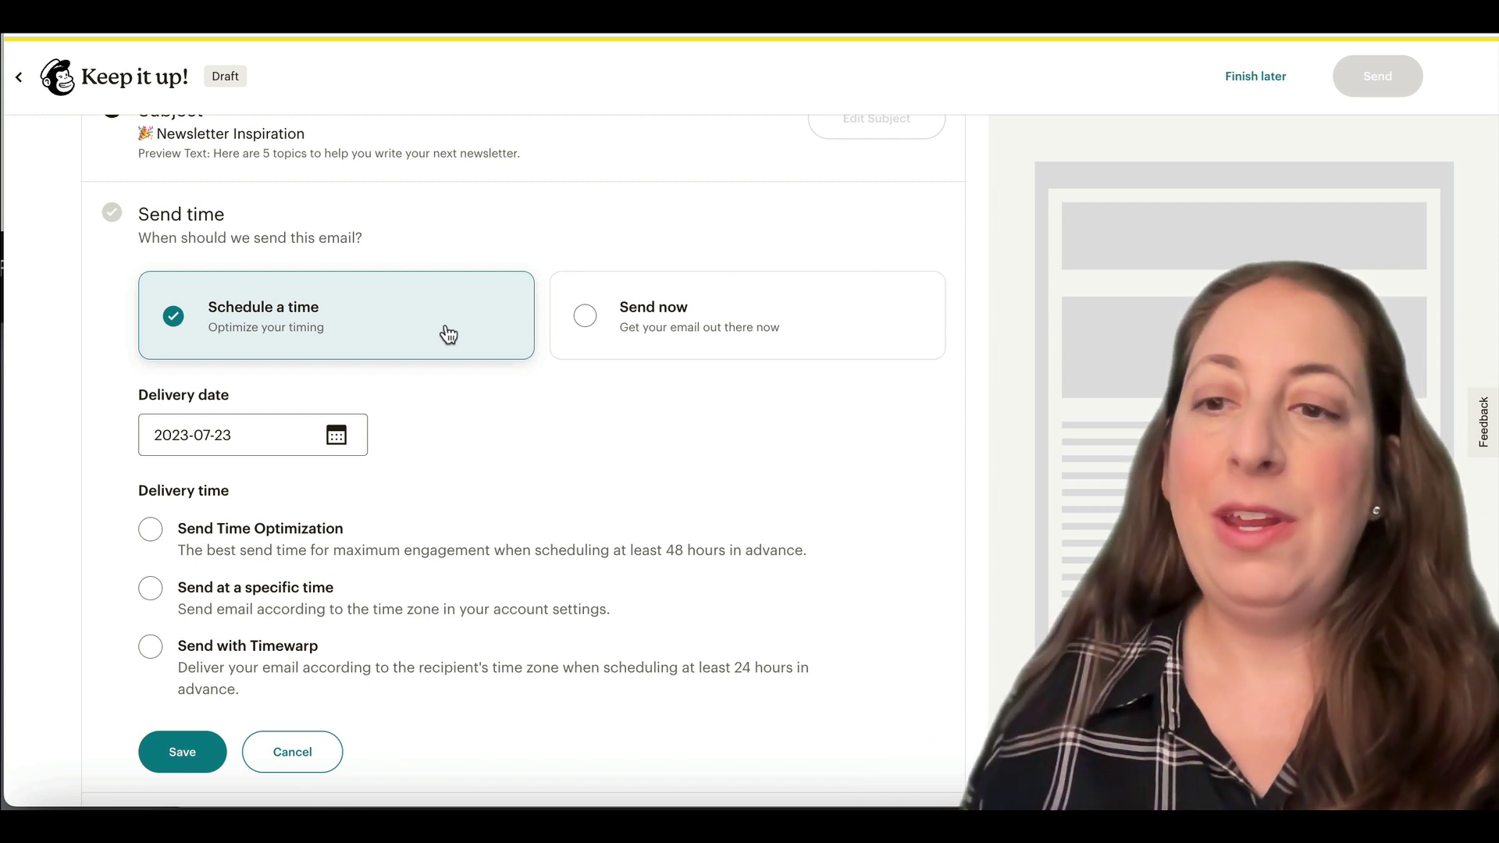
left_click(151, 588)
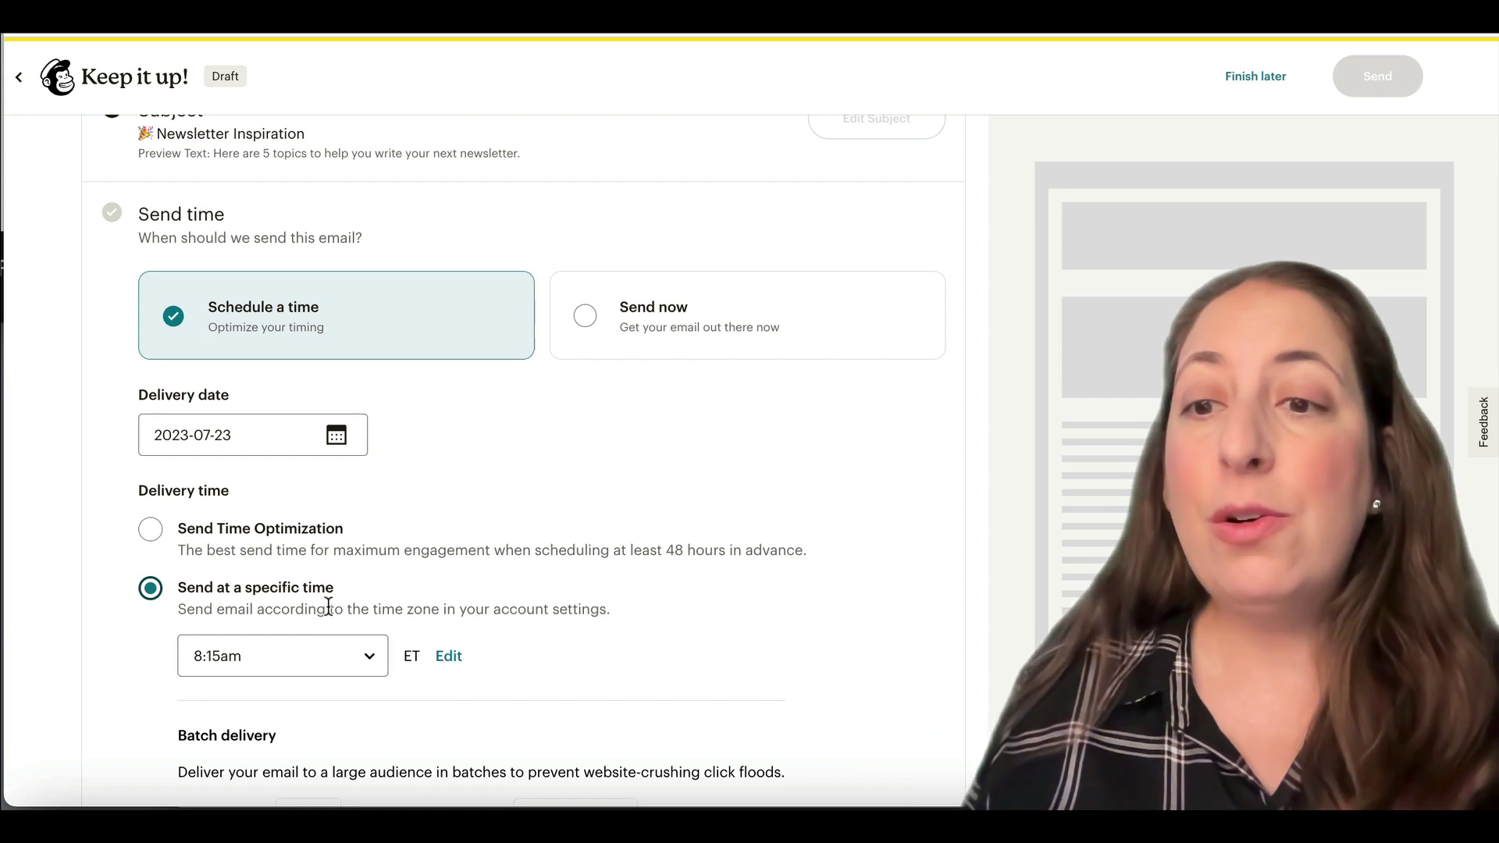
left_click(151, 530)
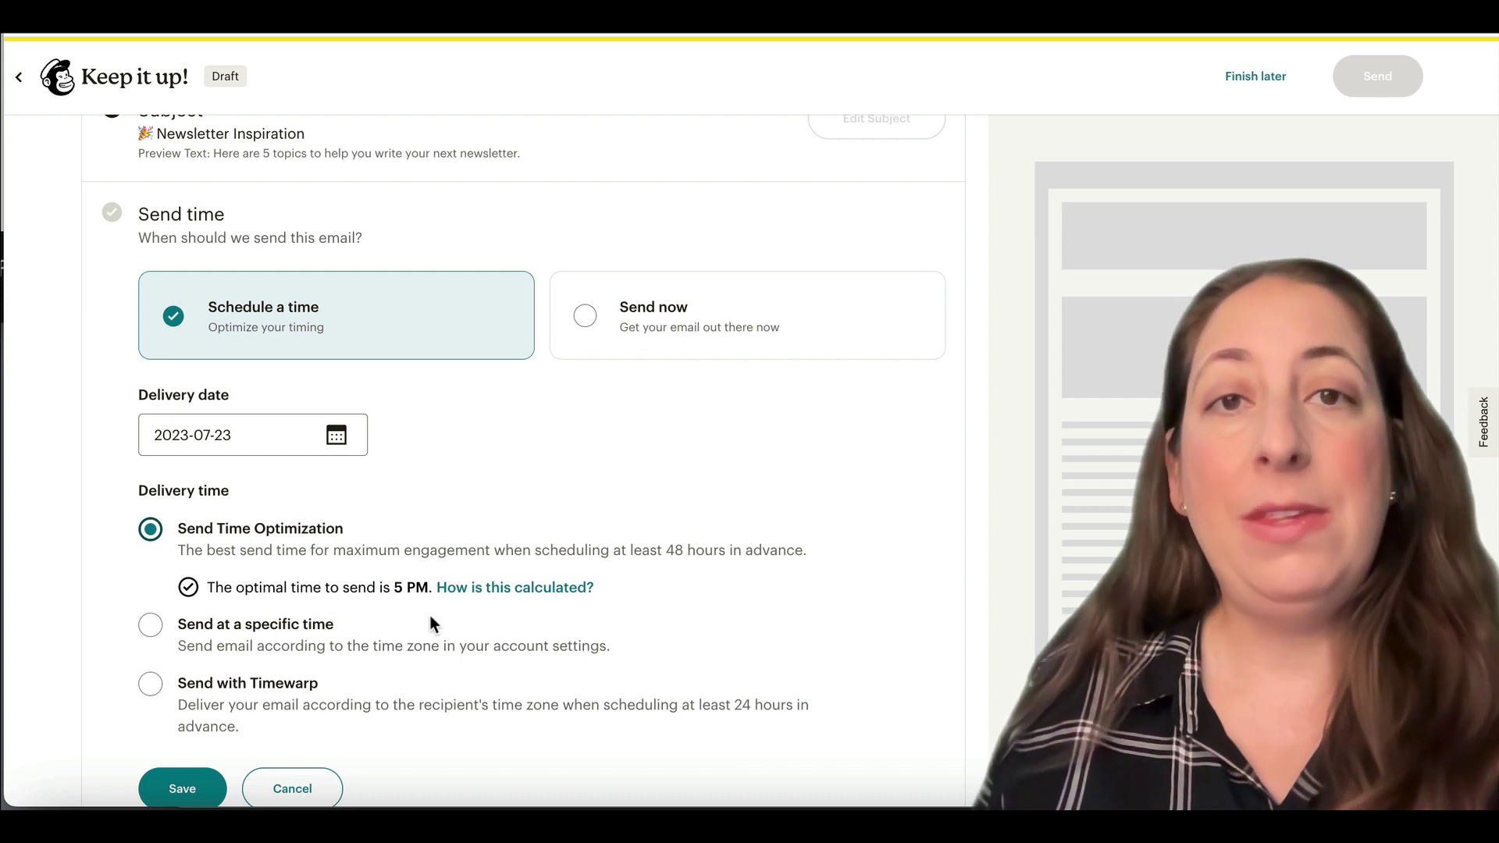
scroll(144, 546, "down", 2)
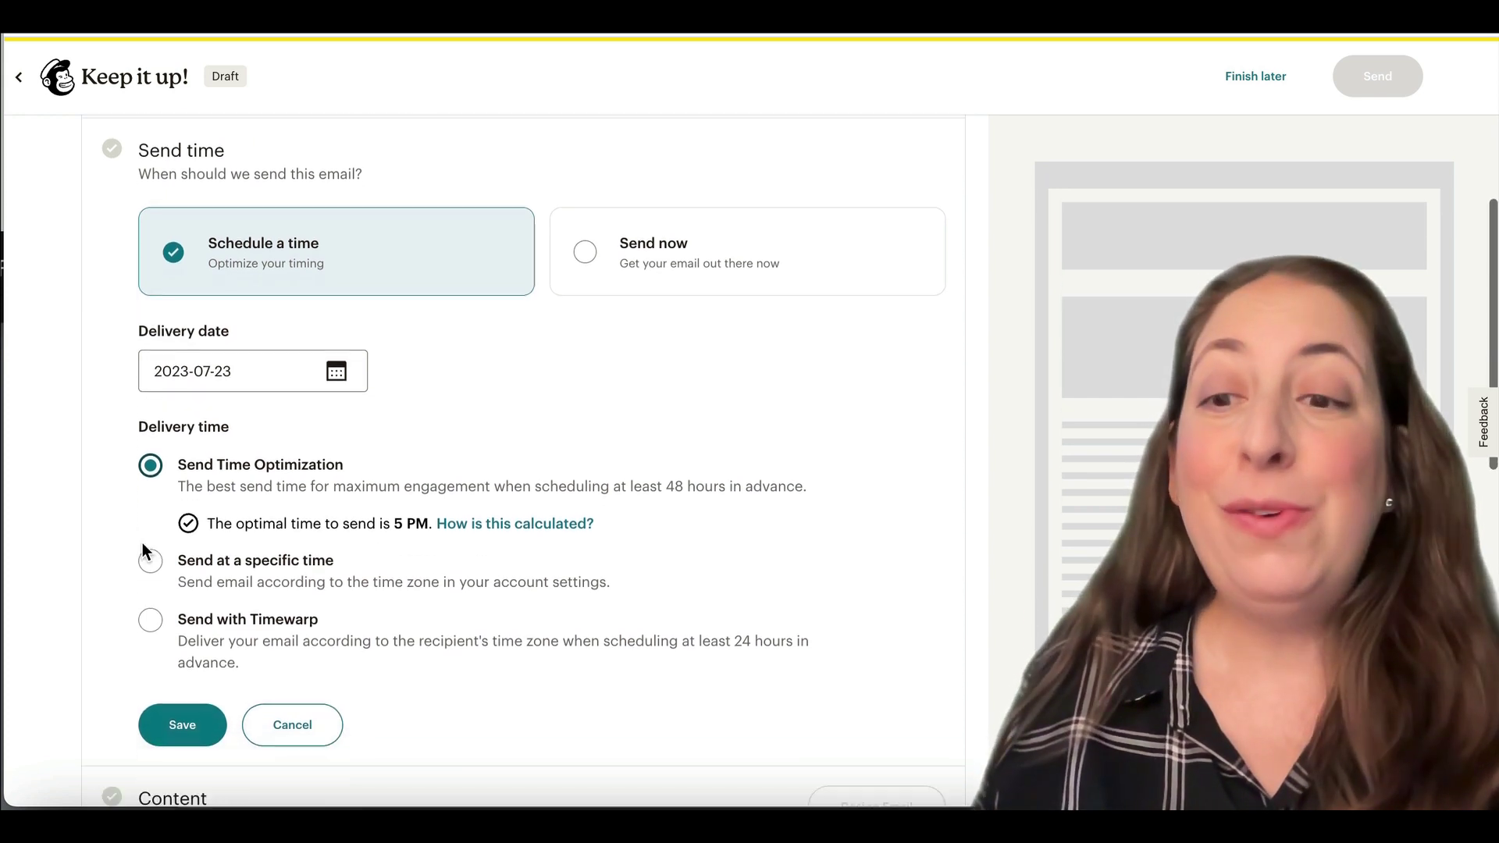
left_click(151, 557)
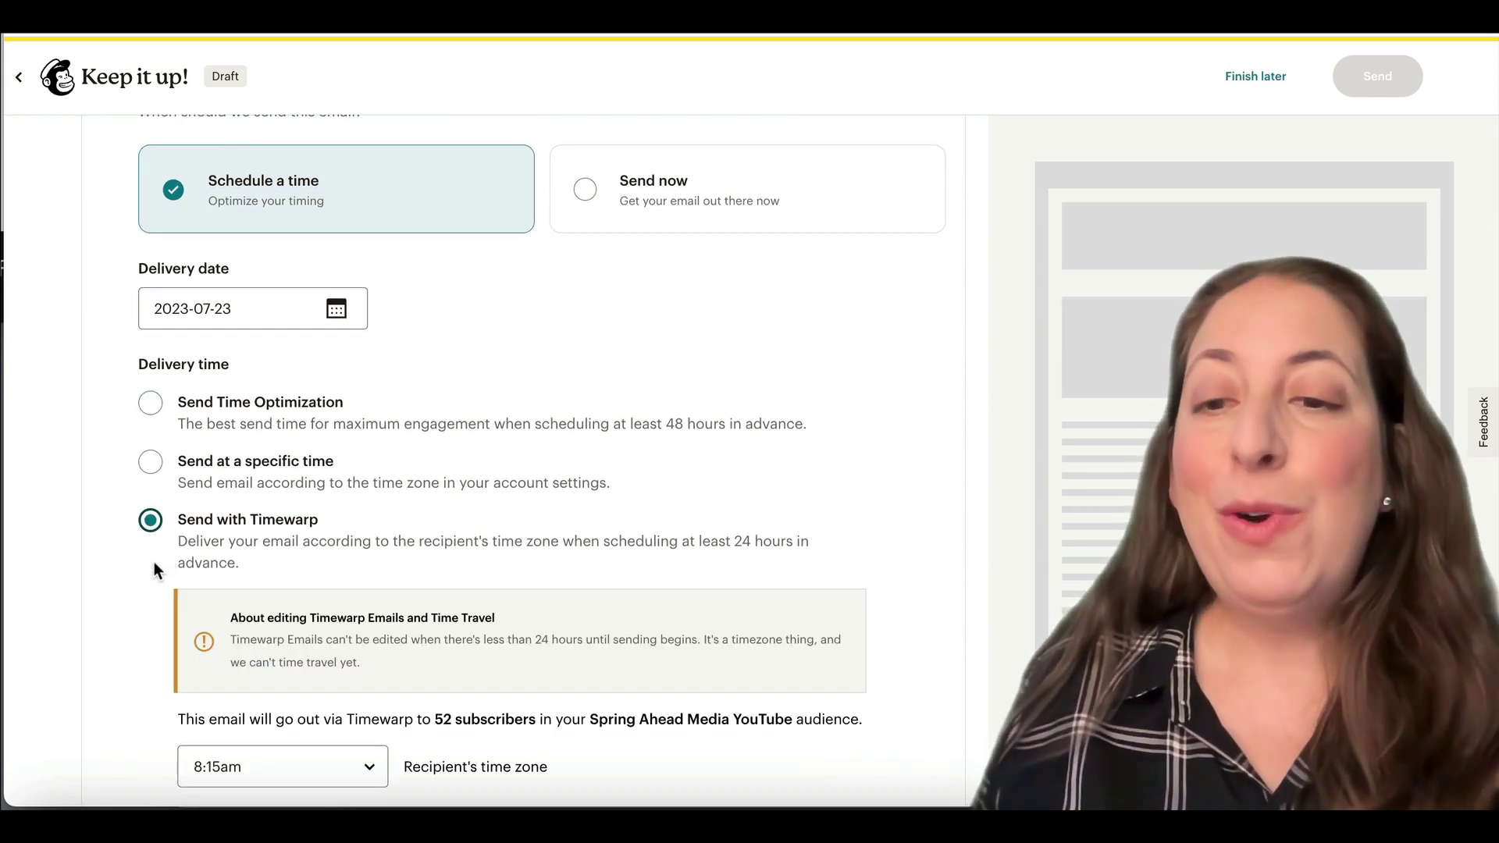
scroll(153, 562, "down", 1)
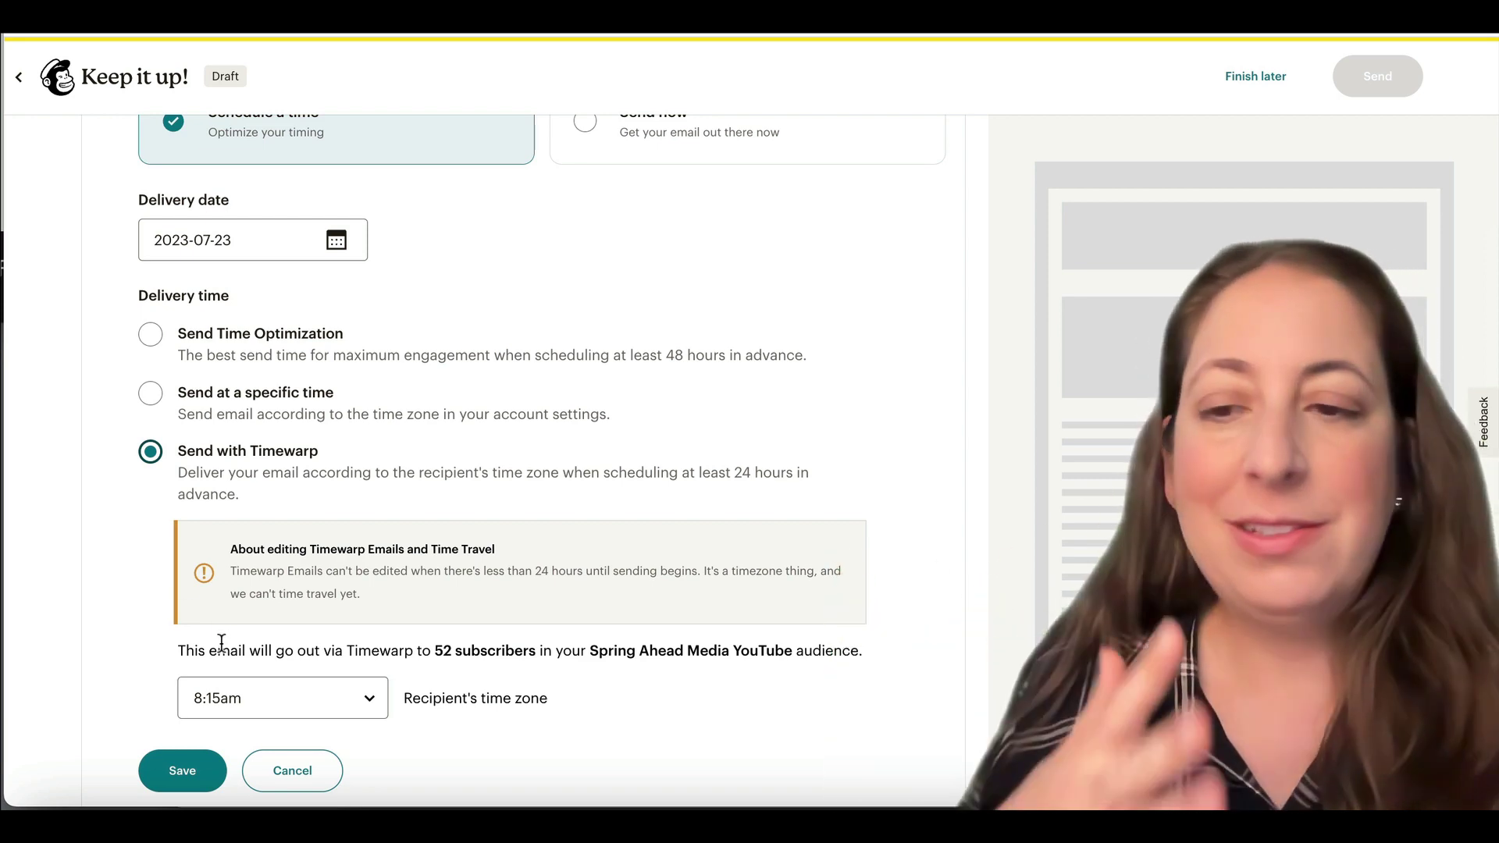
scroll(157, 334, "down", 1)
left_click(151, 328)
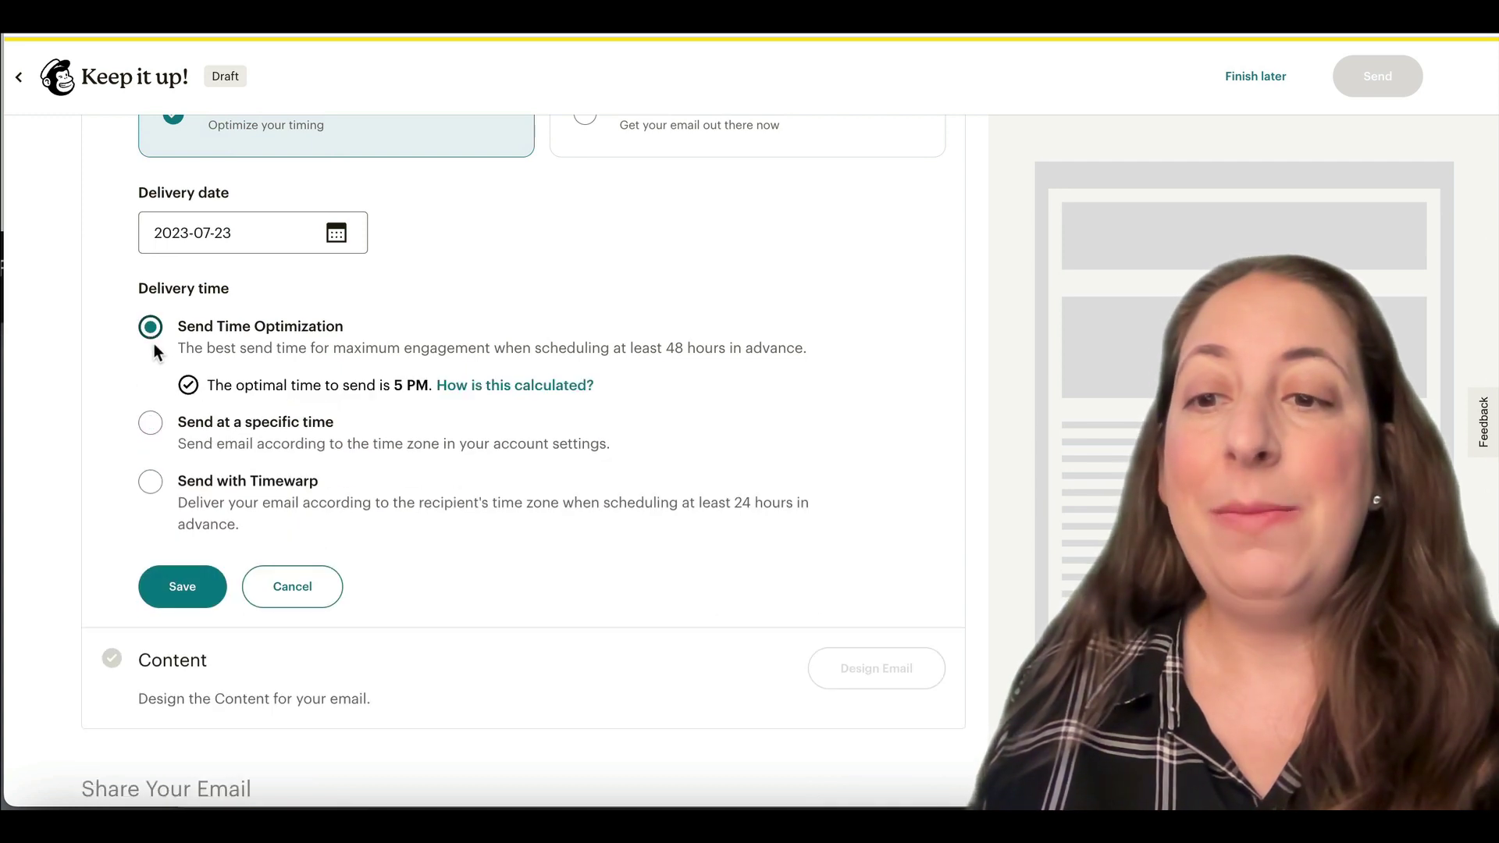
left_click(188, 586)
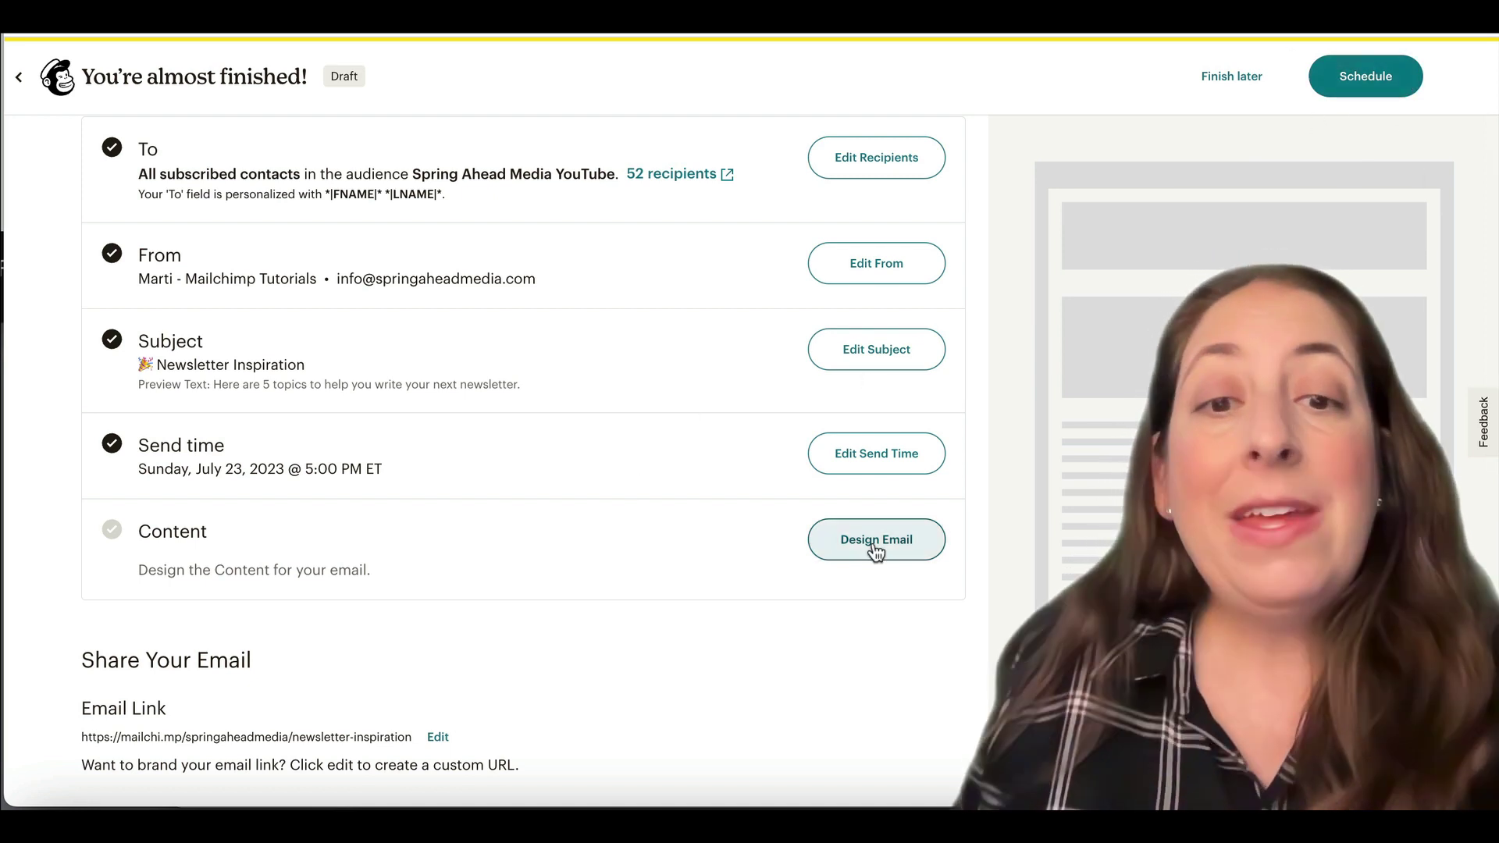
Open the email designer in the new builder and apply the Bold starter template
left_click(874, 552)
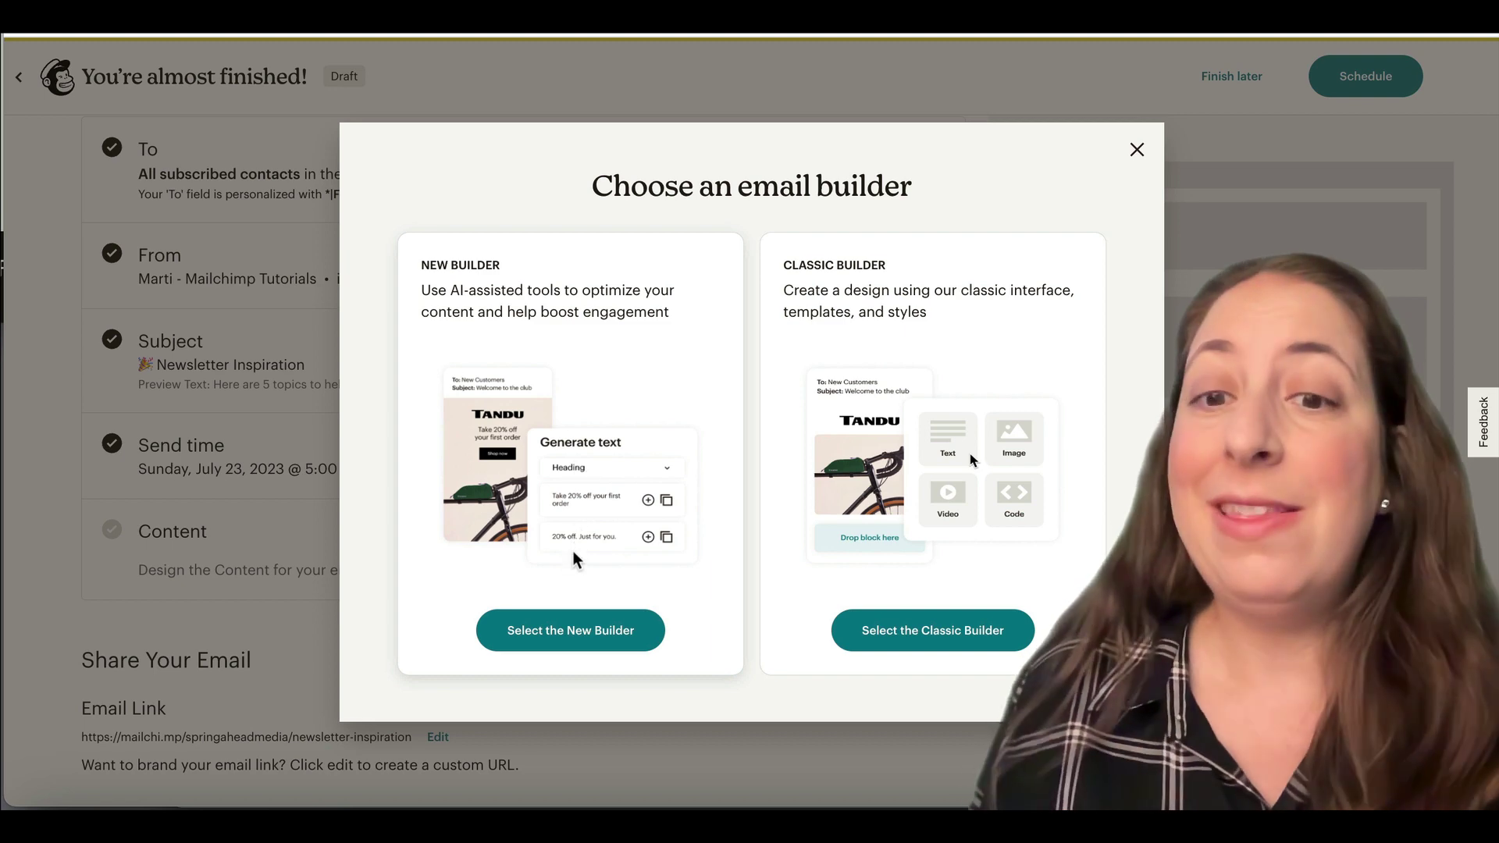
left_click(575, 632)
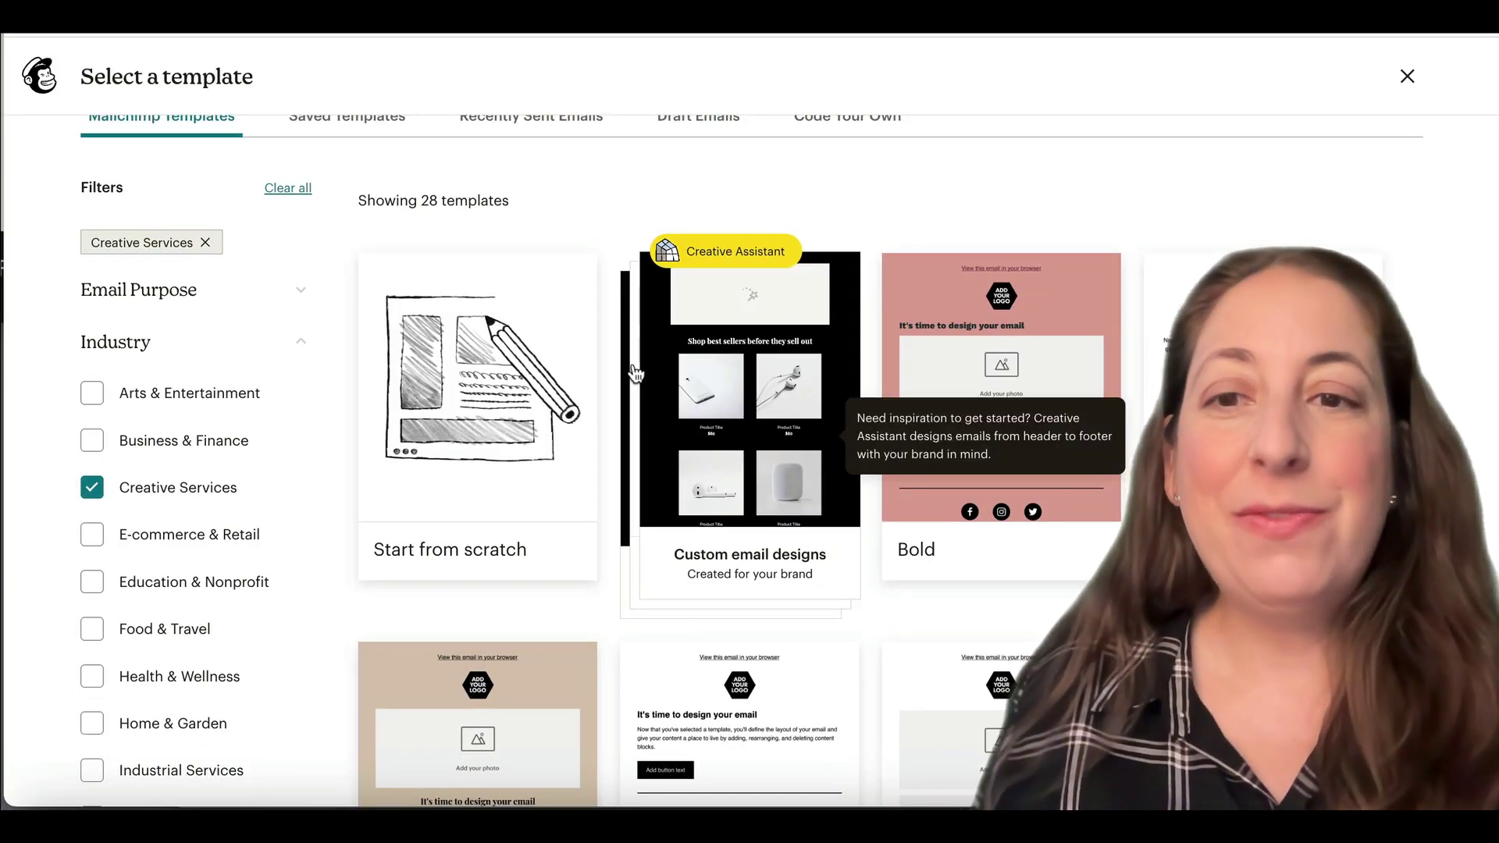
mouse_move(437, 421)
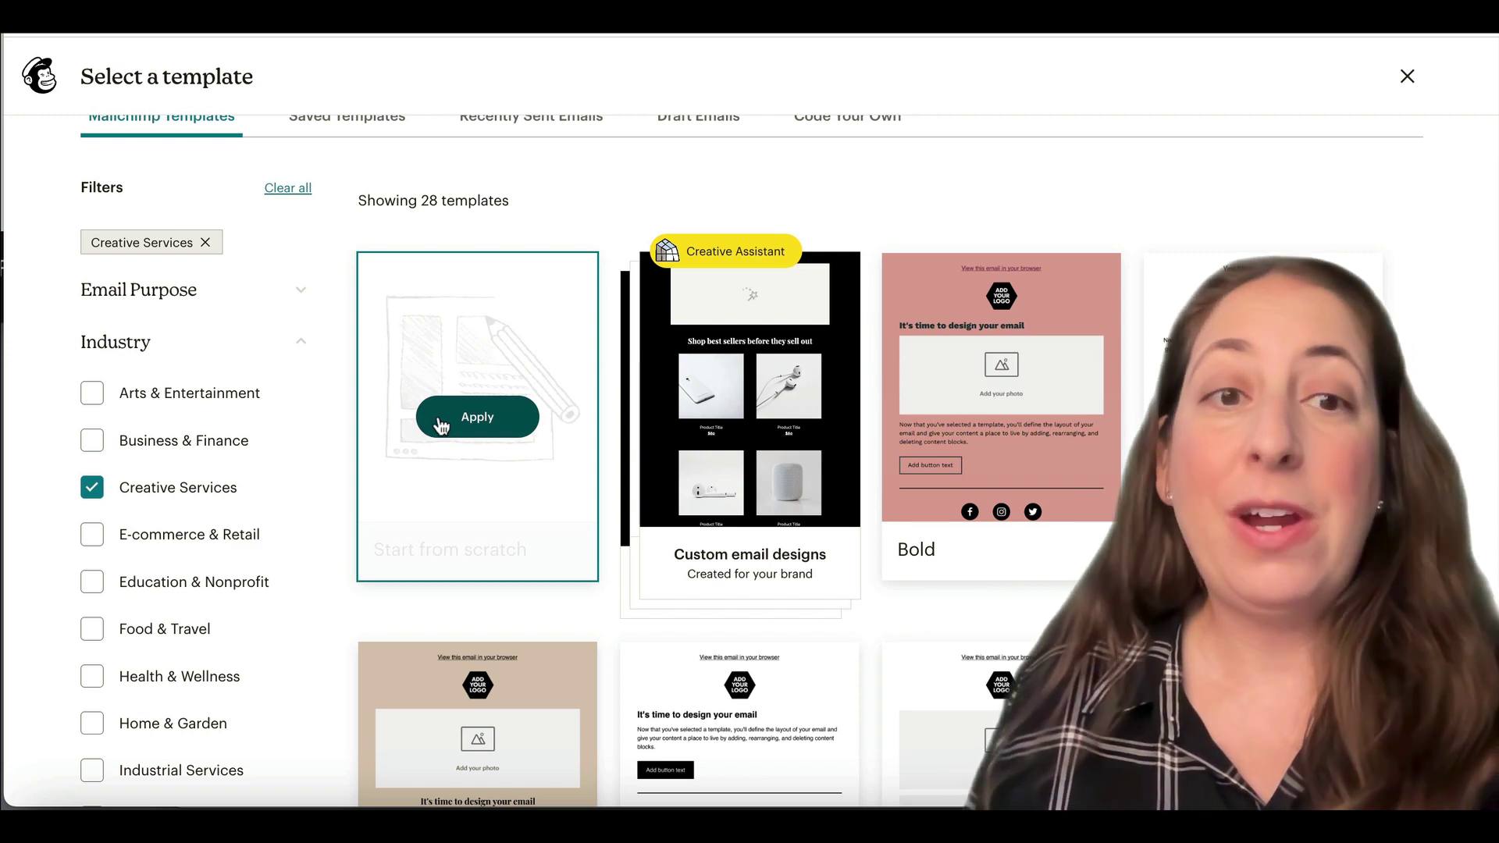
mouse_move(981, 523)
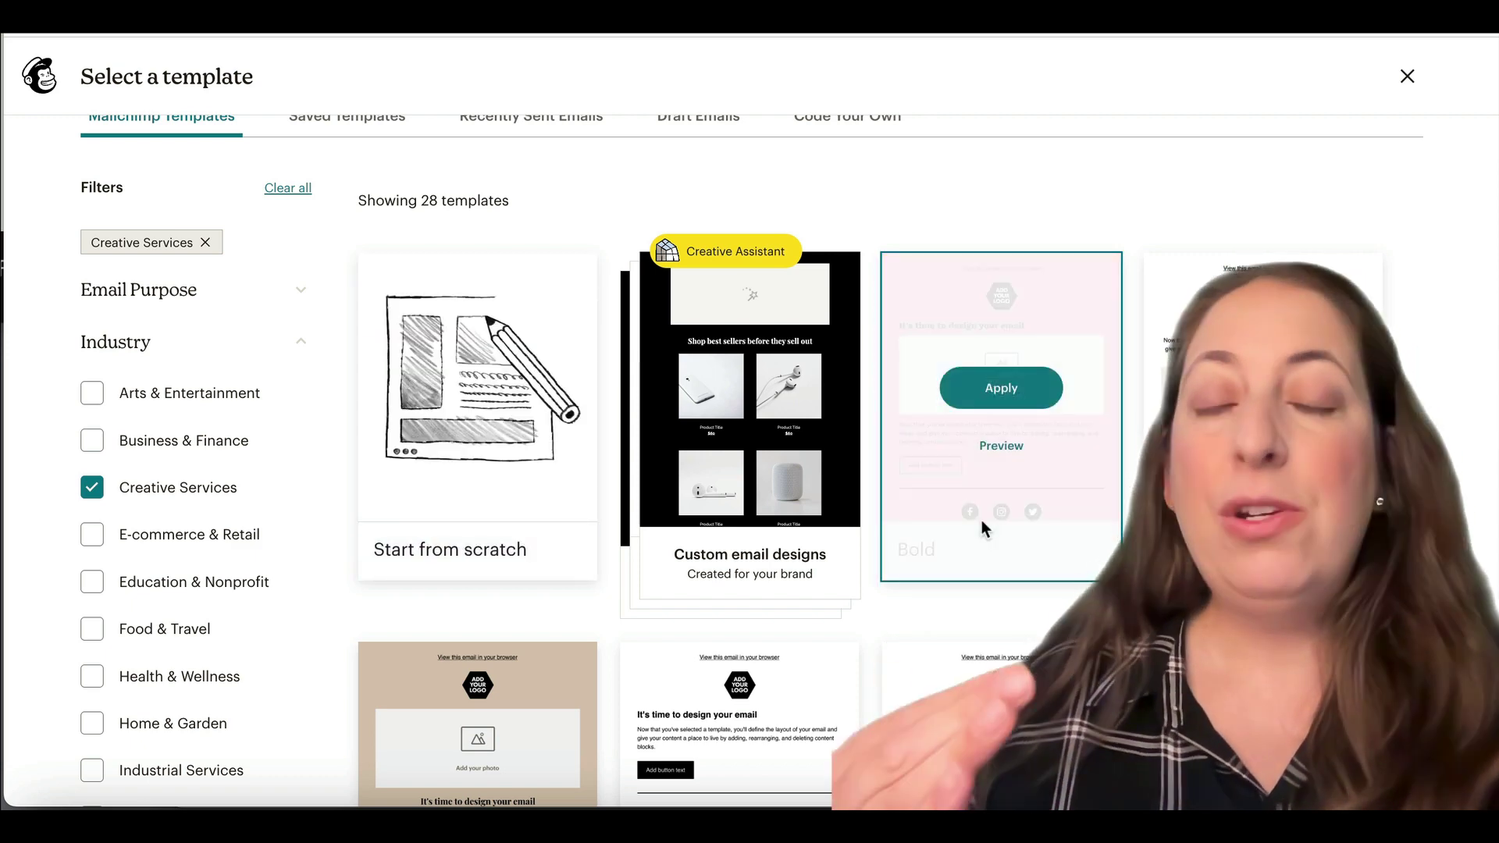
scroll(981, 520, "down", 3)
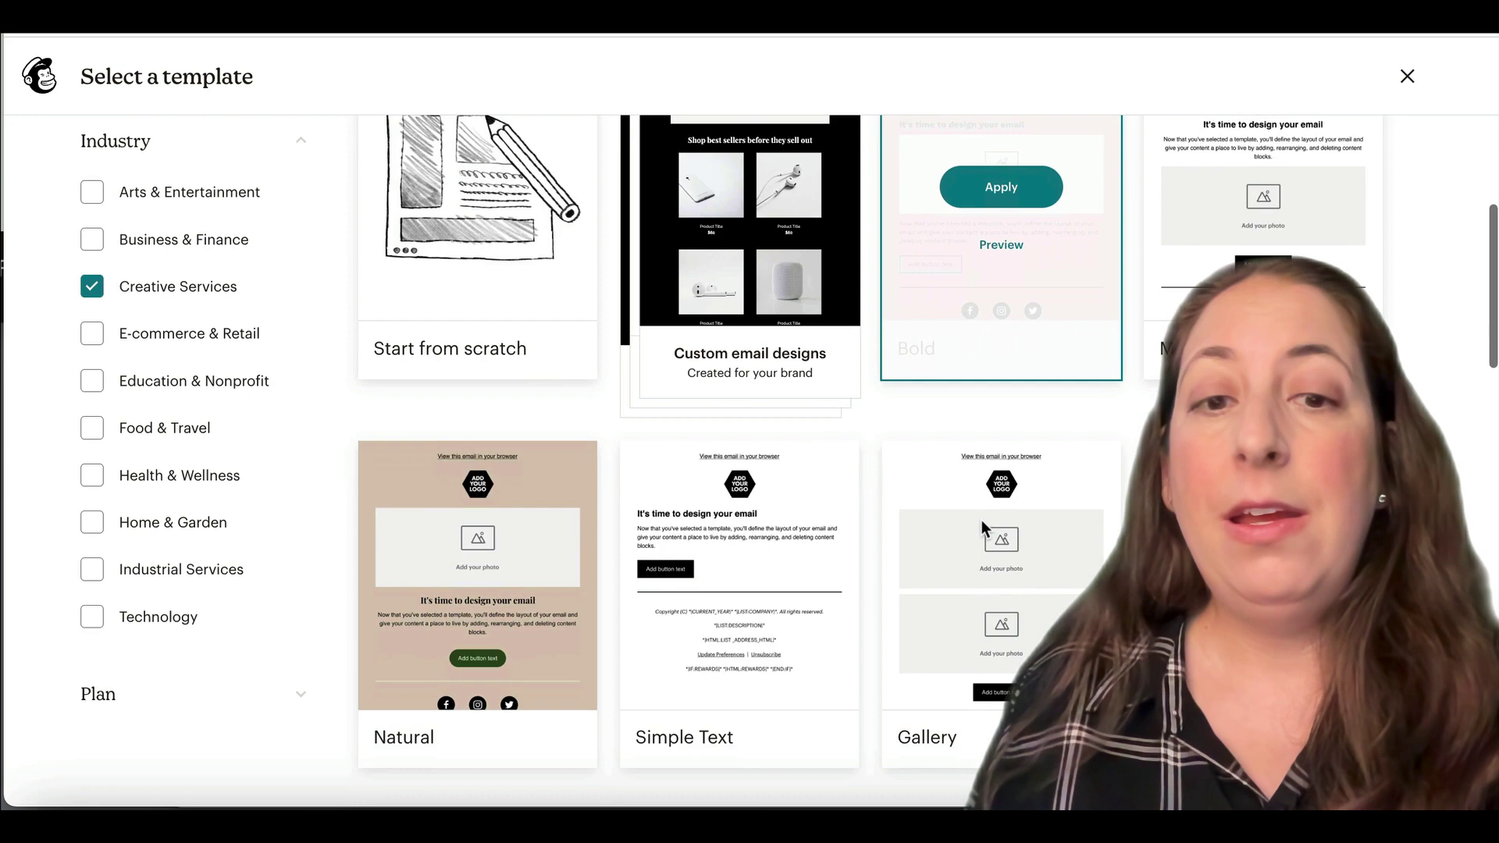
scroll(981, 519, "up", 5)
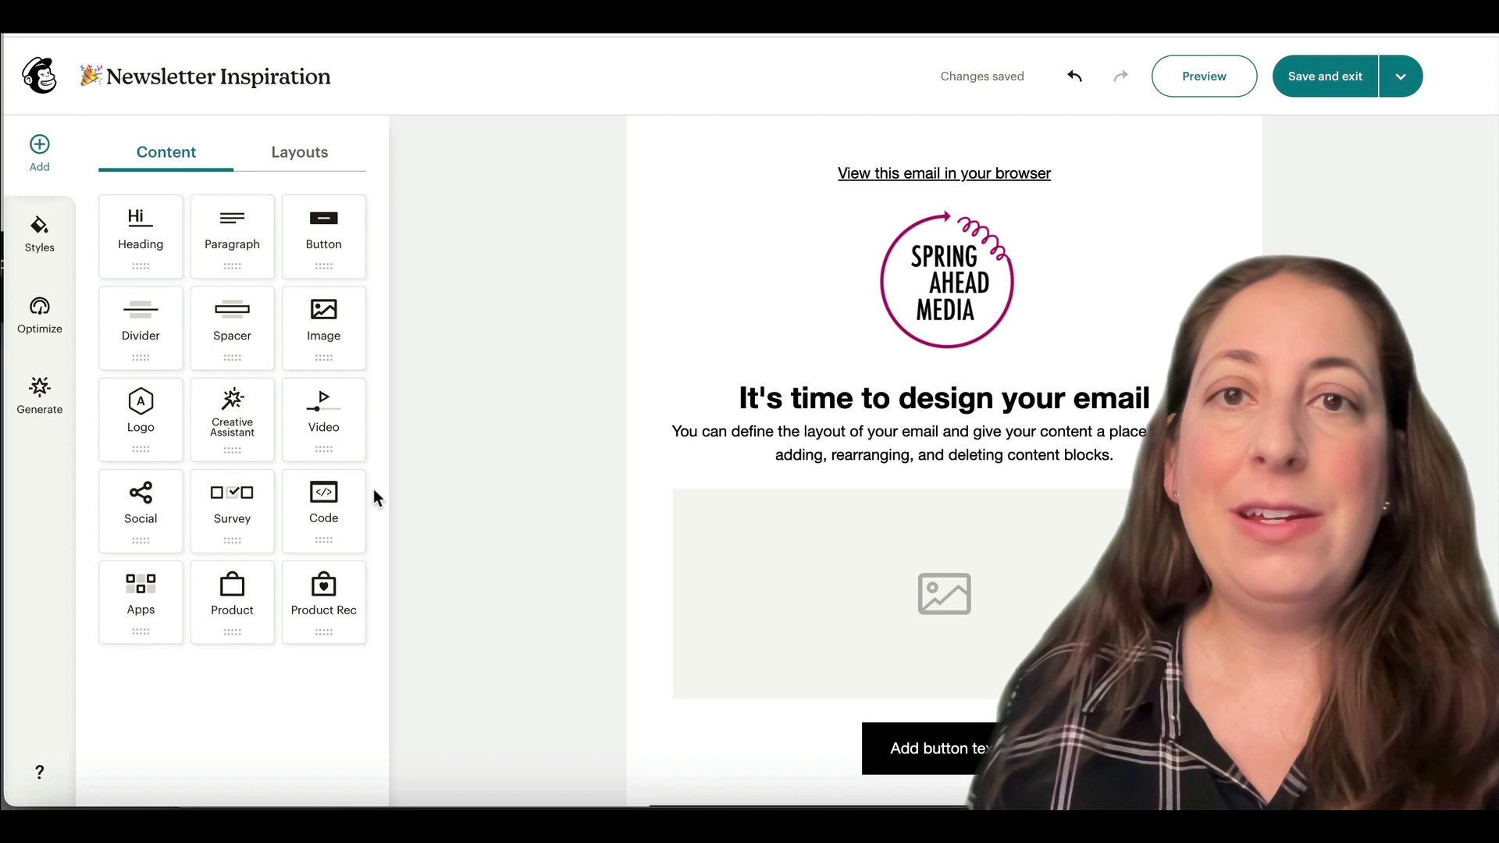
Review the Heading 1 and Heading 2 text styles in the email's Styles settings
left_click(43, 249)
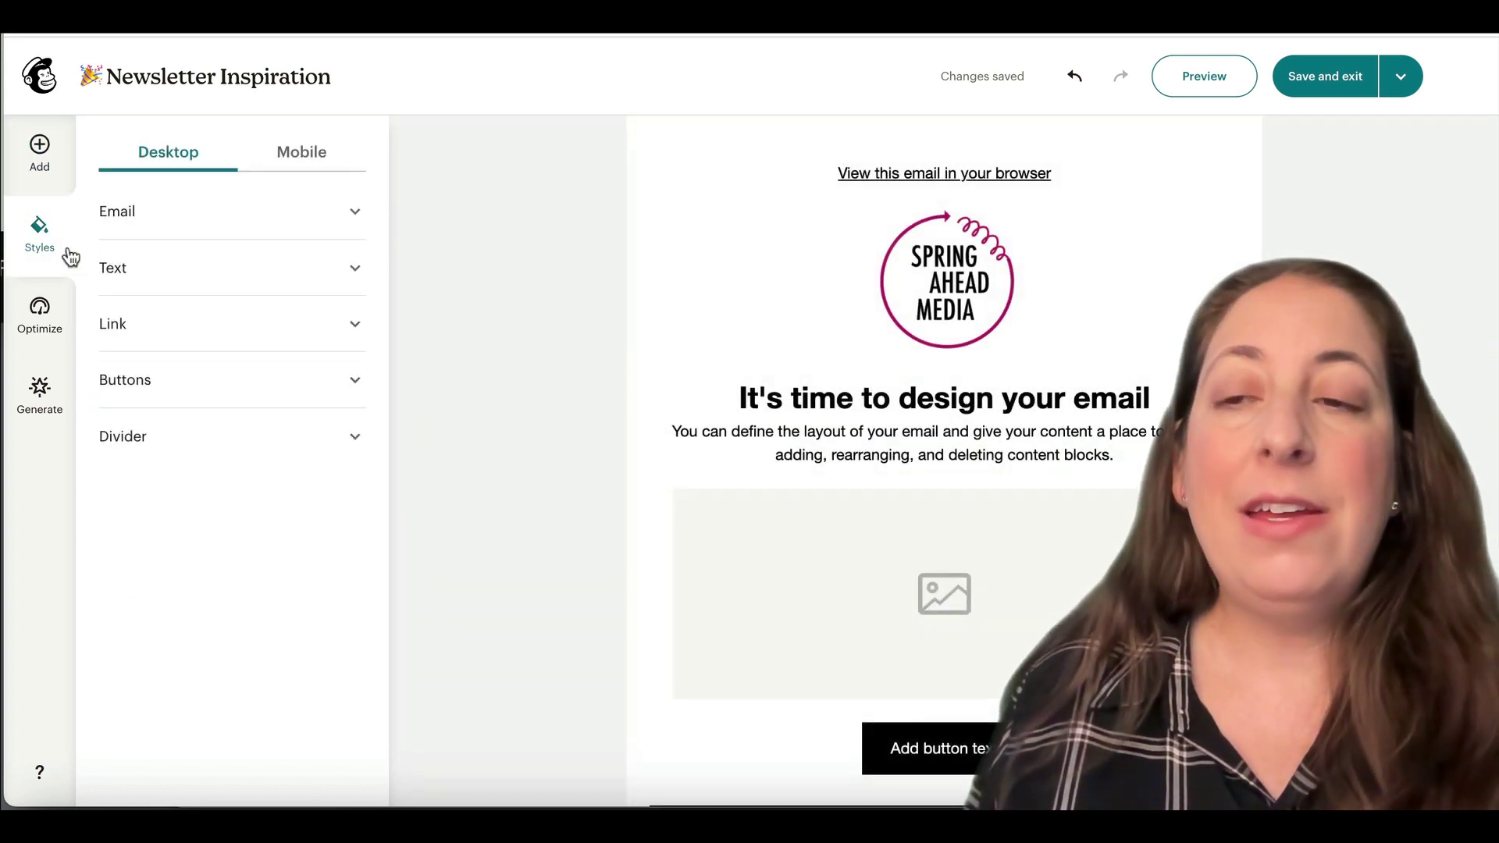
left_click(161, 282)
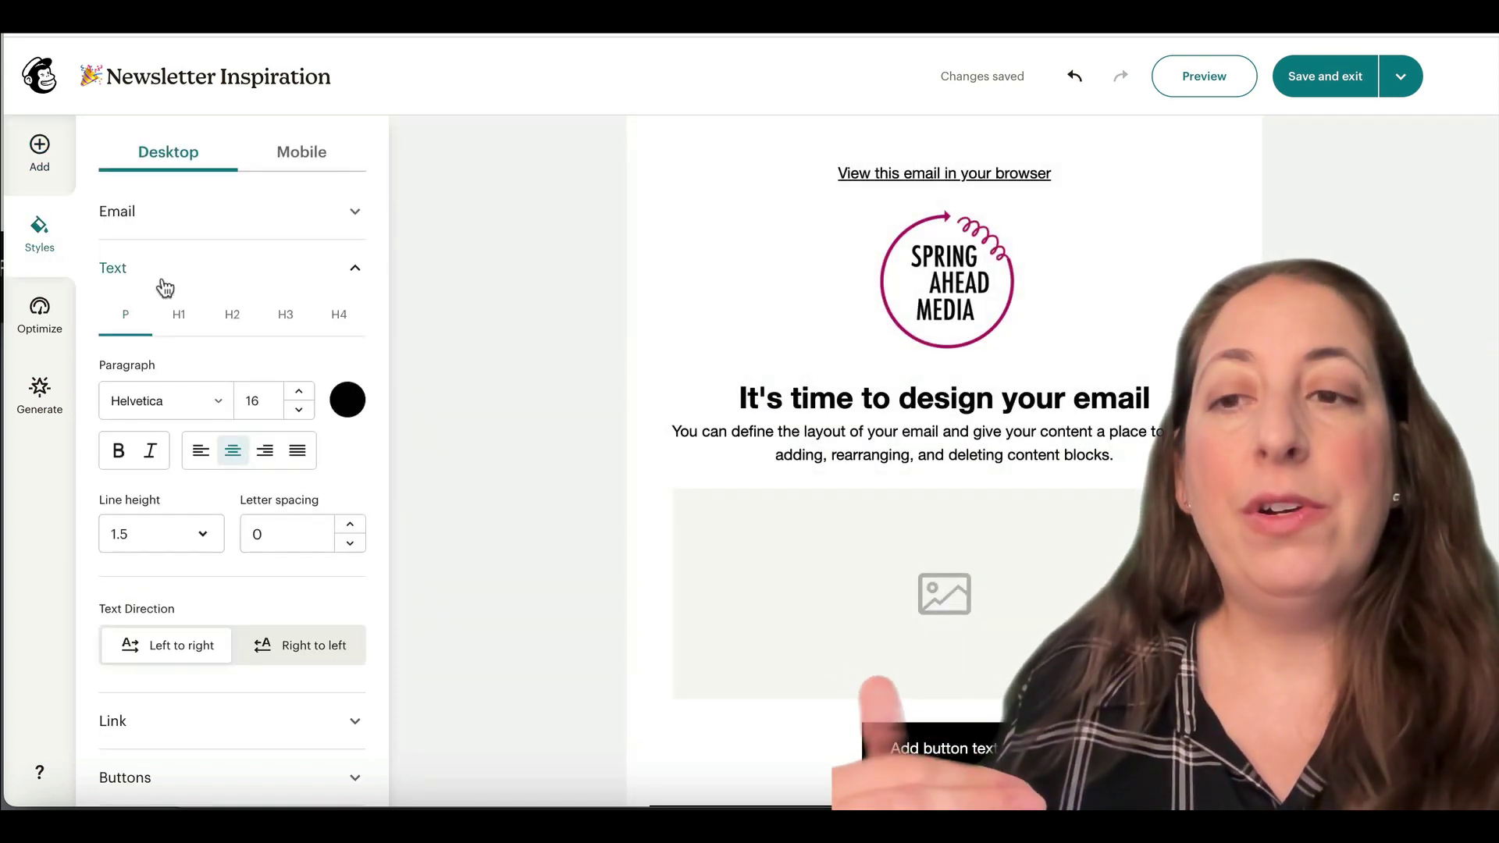
left_click(190, 323)
left_click(231, 323)
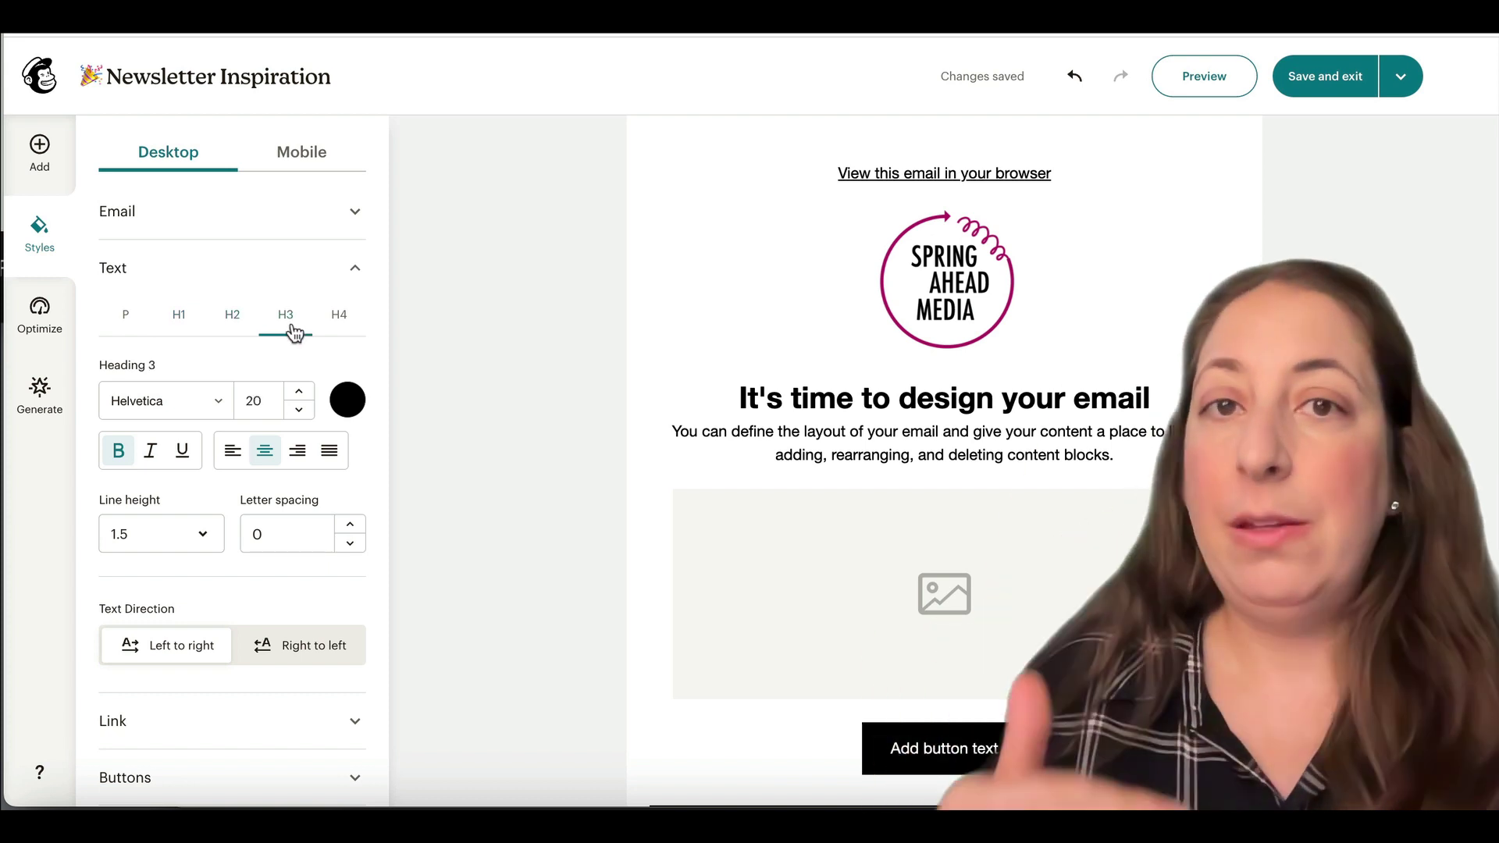
Add an image-left, text-right Image & Text layout below the black button
left_click(41, 147)
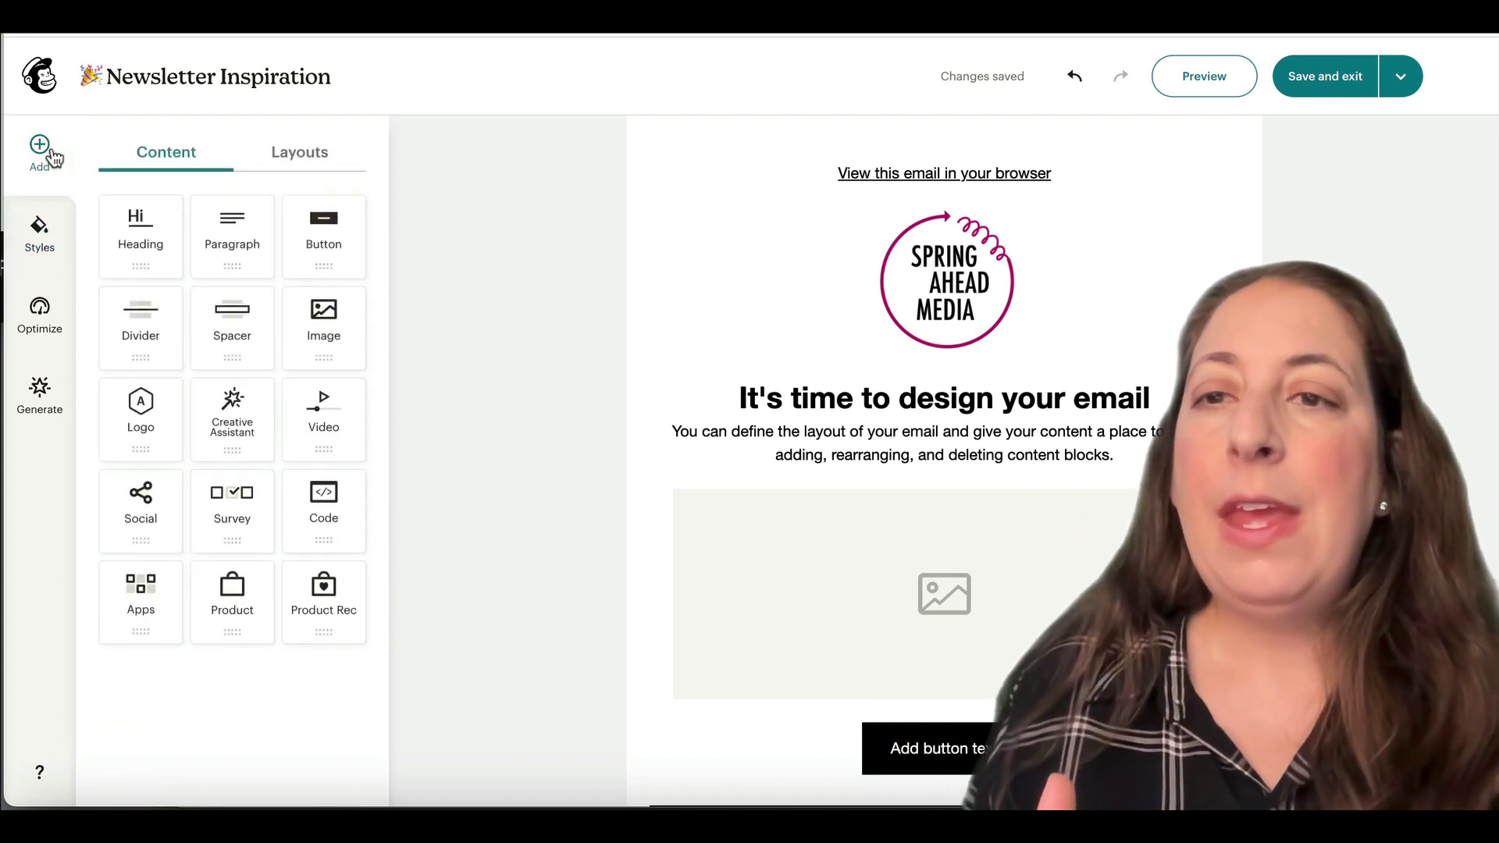
left_click(320, 170)
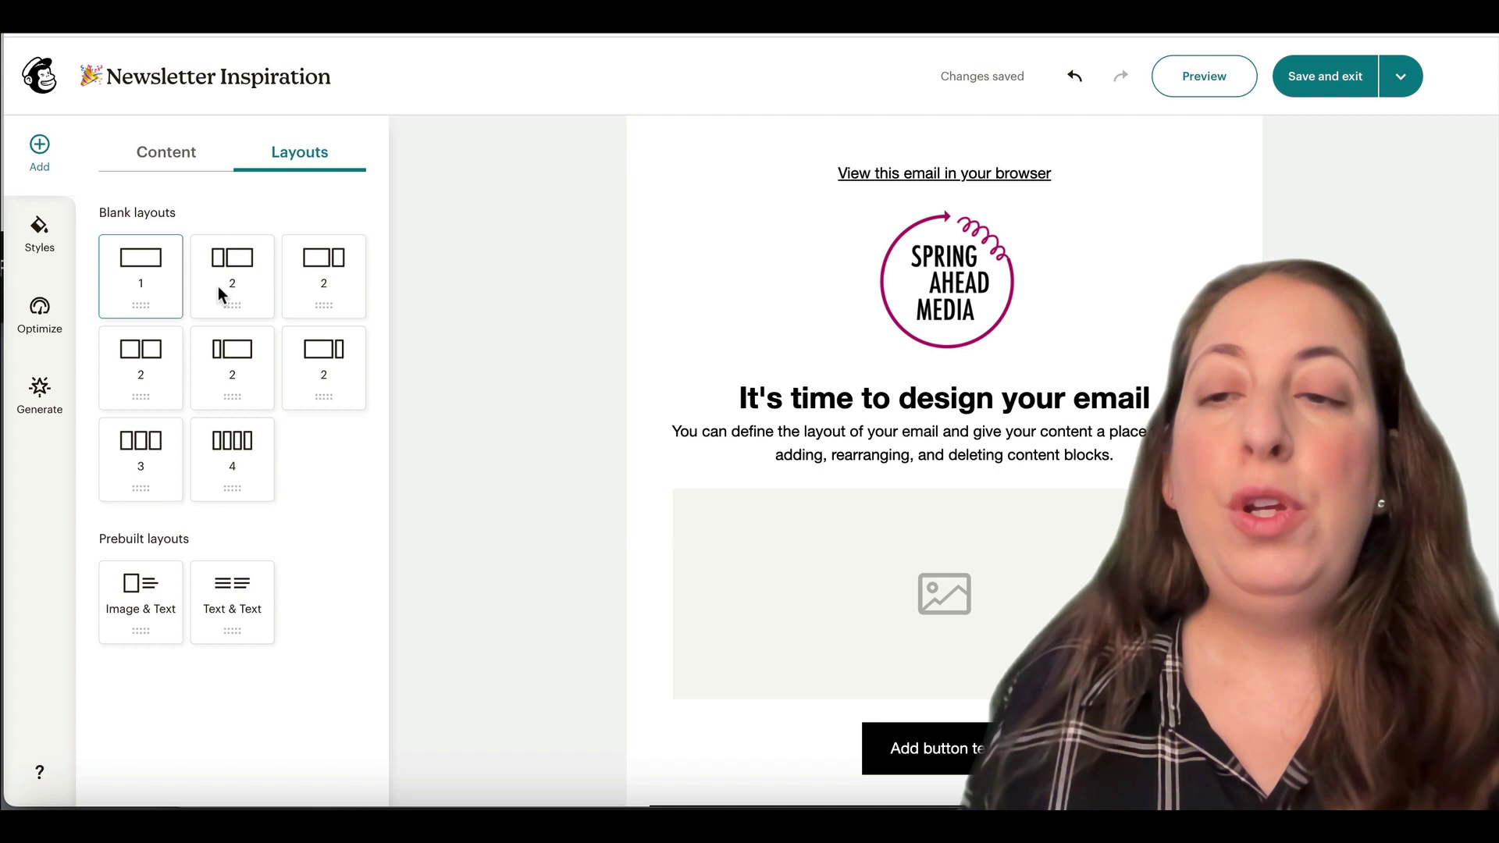
scroll(682, 500, "down", 4)
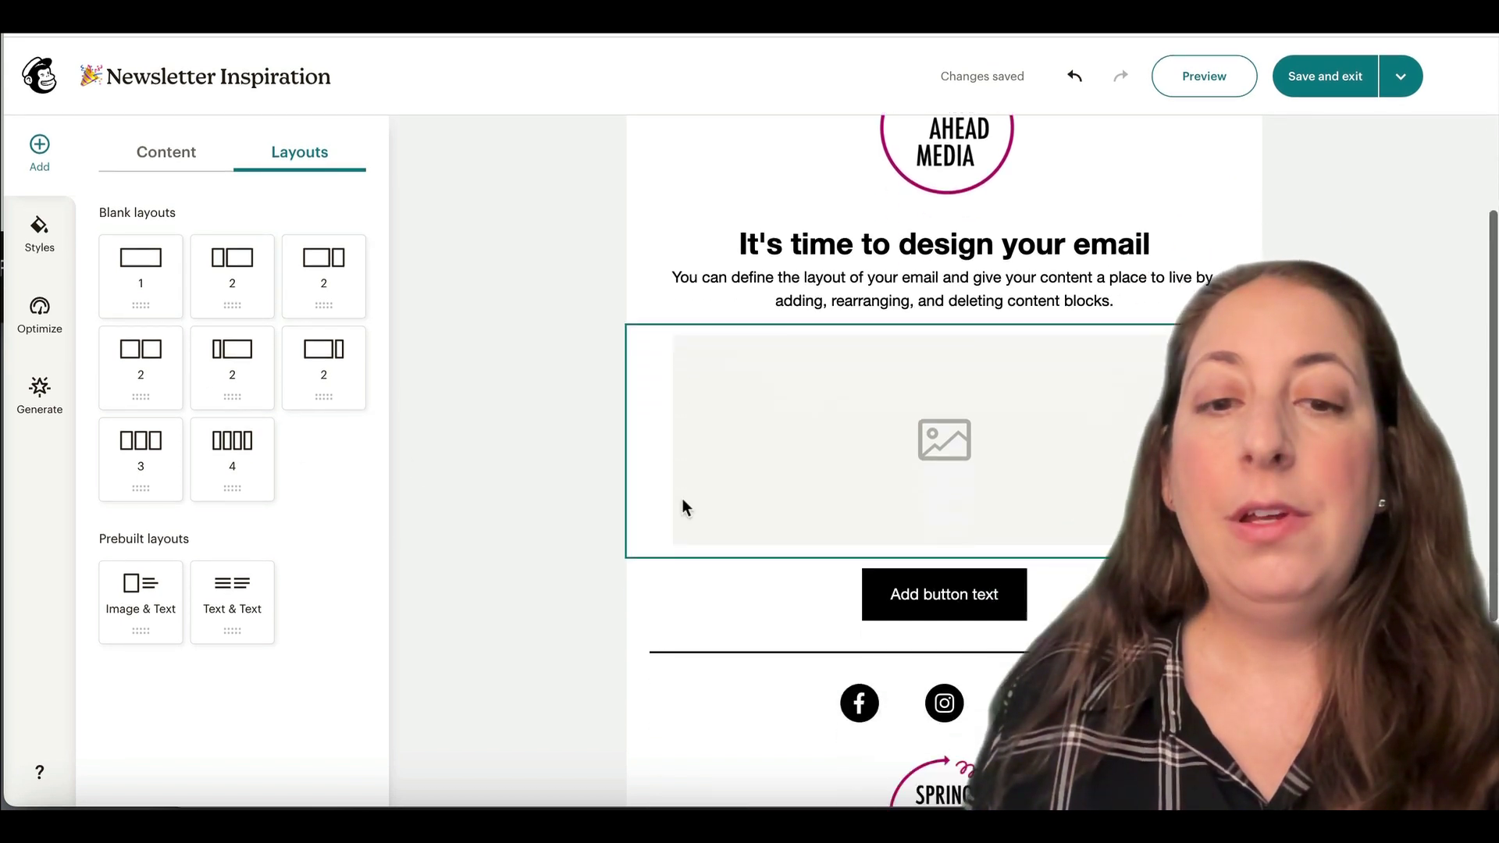
left_click_drag(132, 582, 897, 470)
left_click(114, 291)
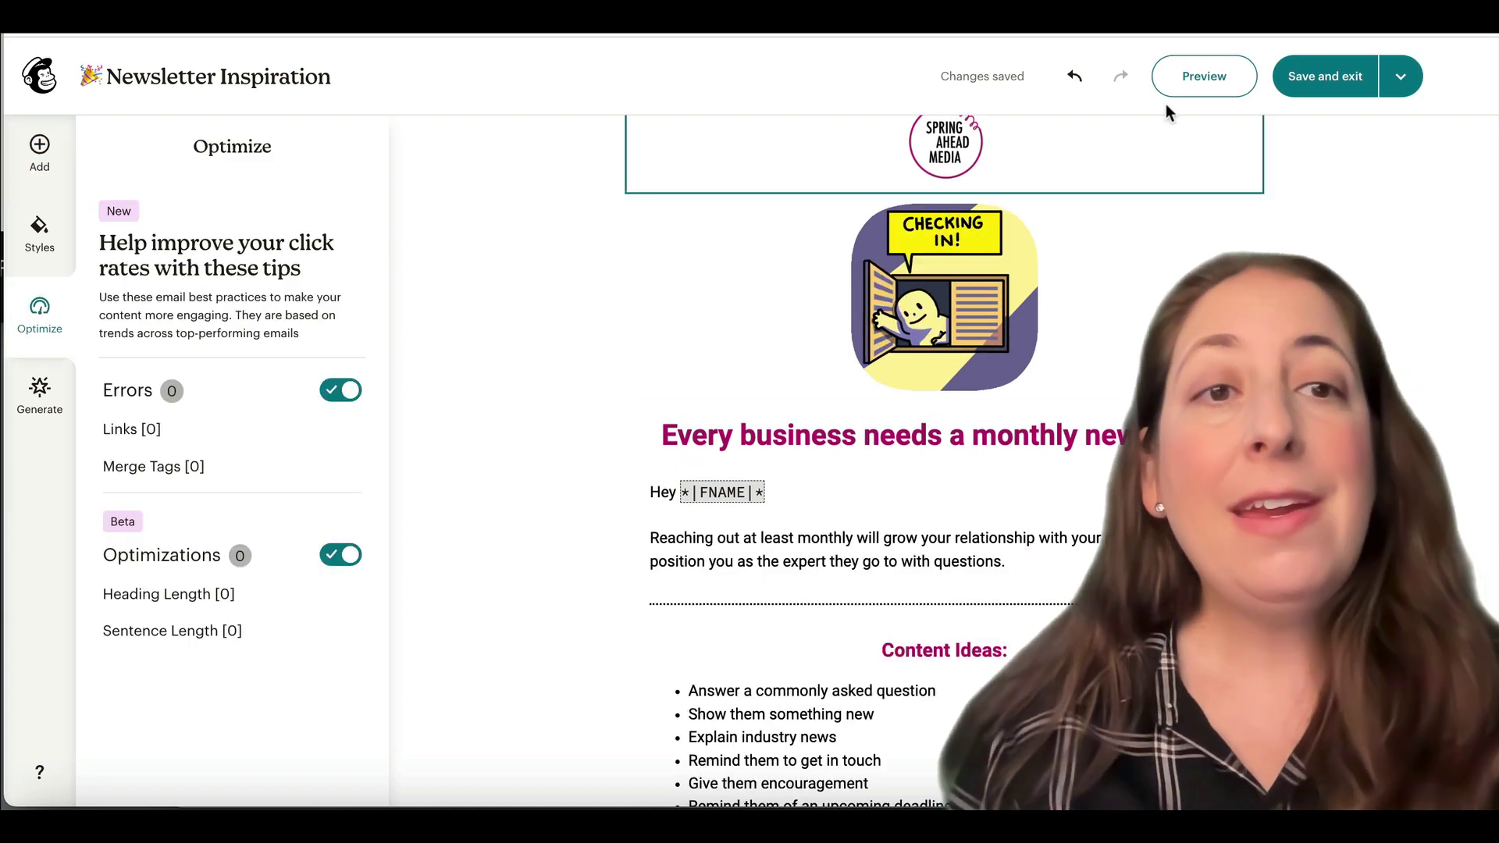
left_click(1192, 91)
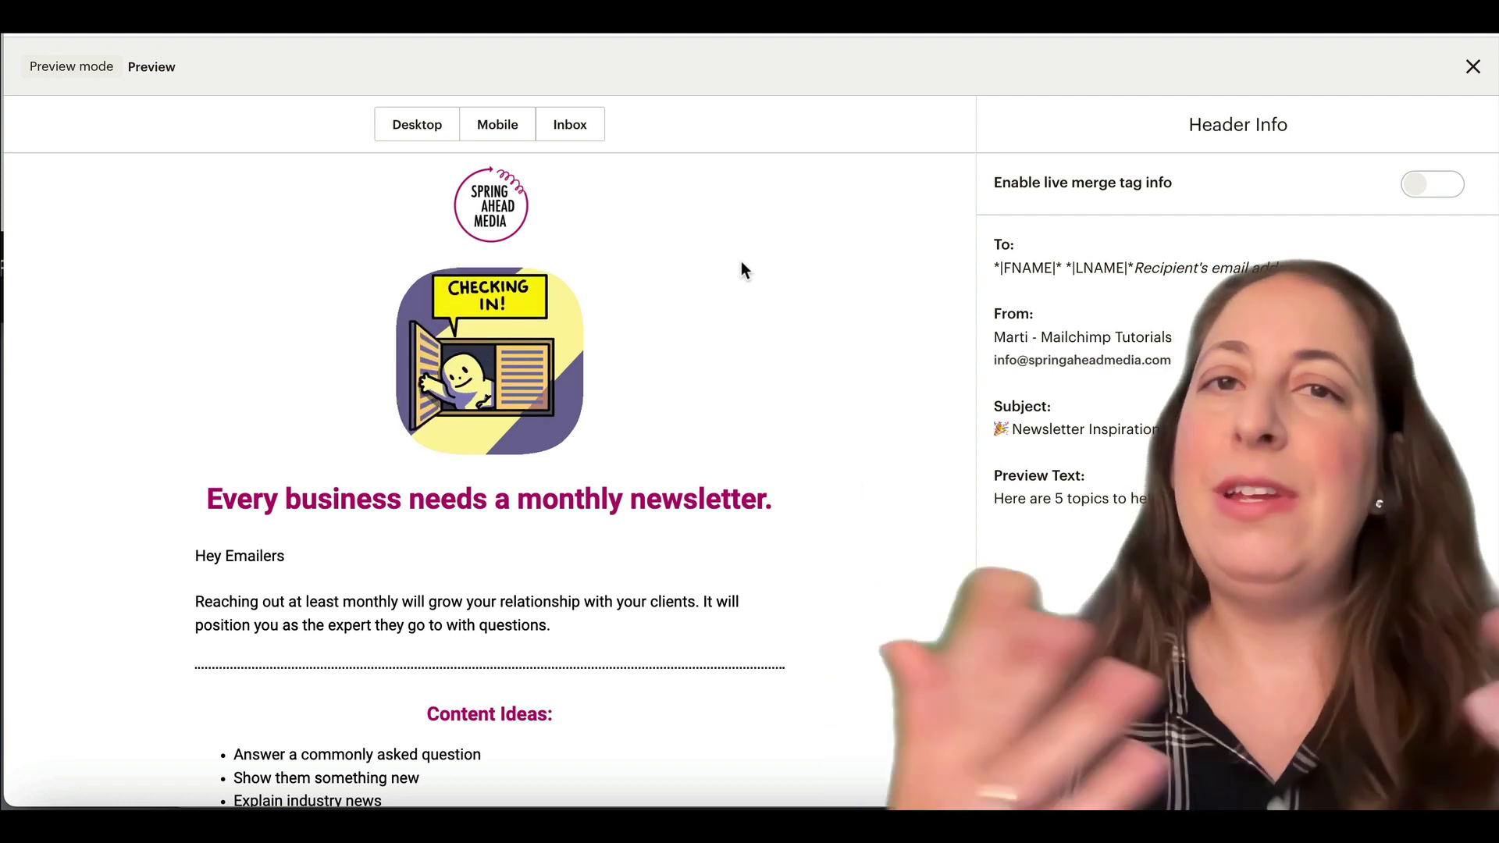
left_click(414, 129)
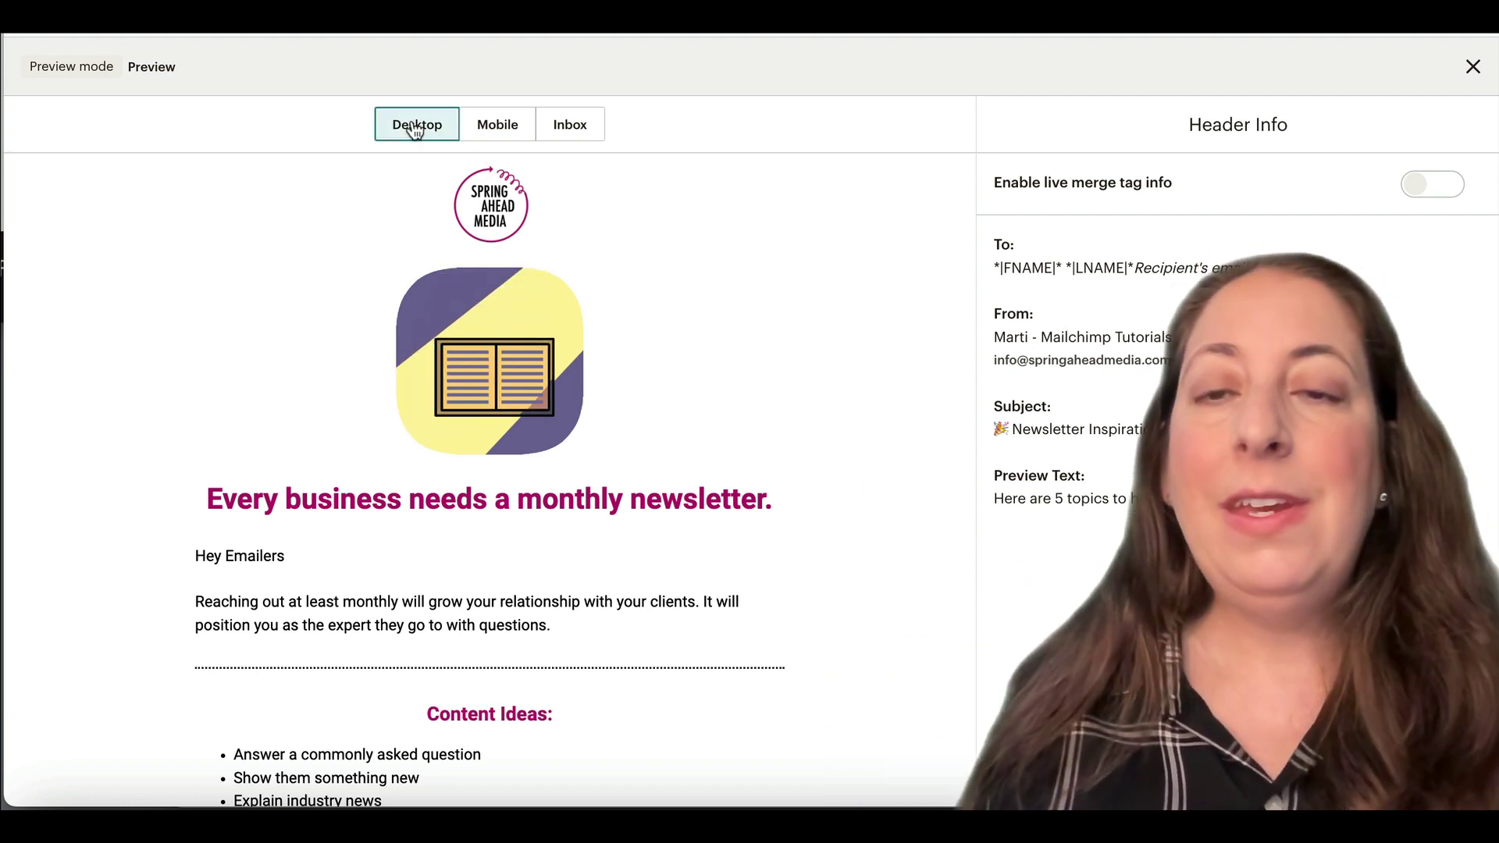
left_click(485, 128)
scroll(486, 261, "down", 3)
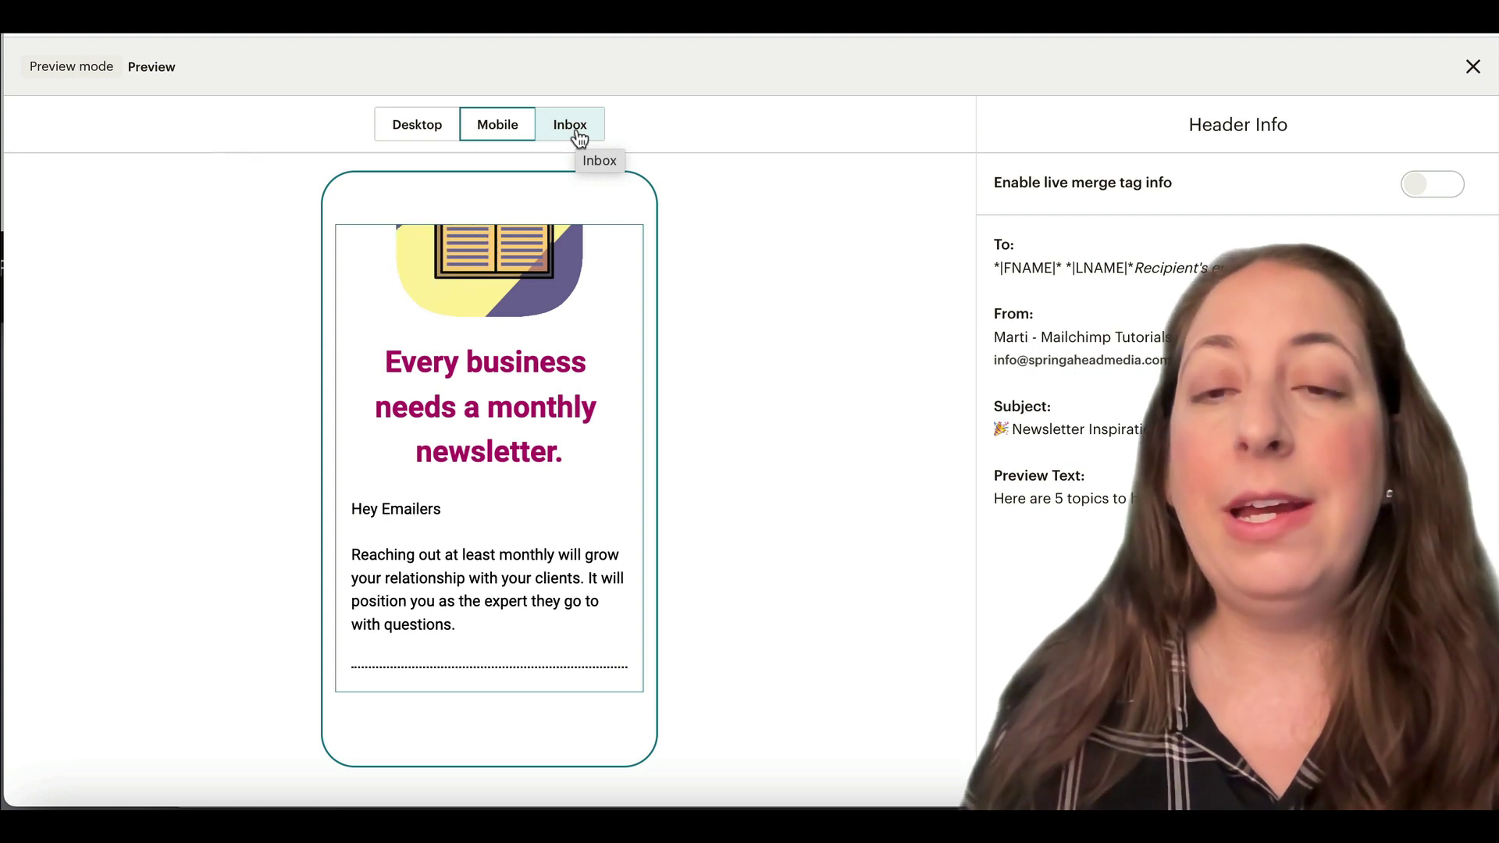
left_click(1473, 67)
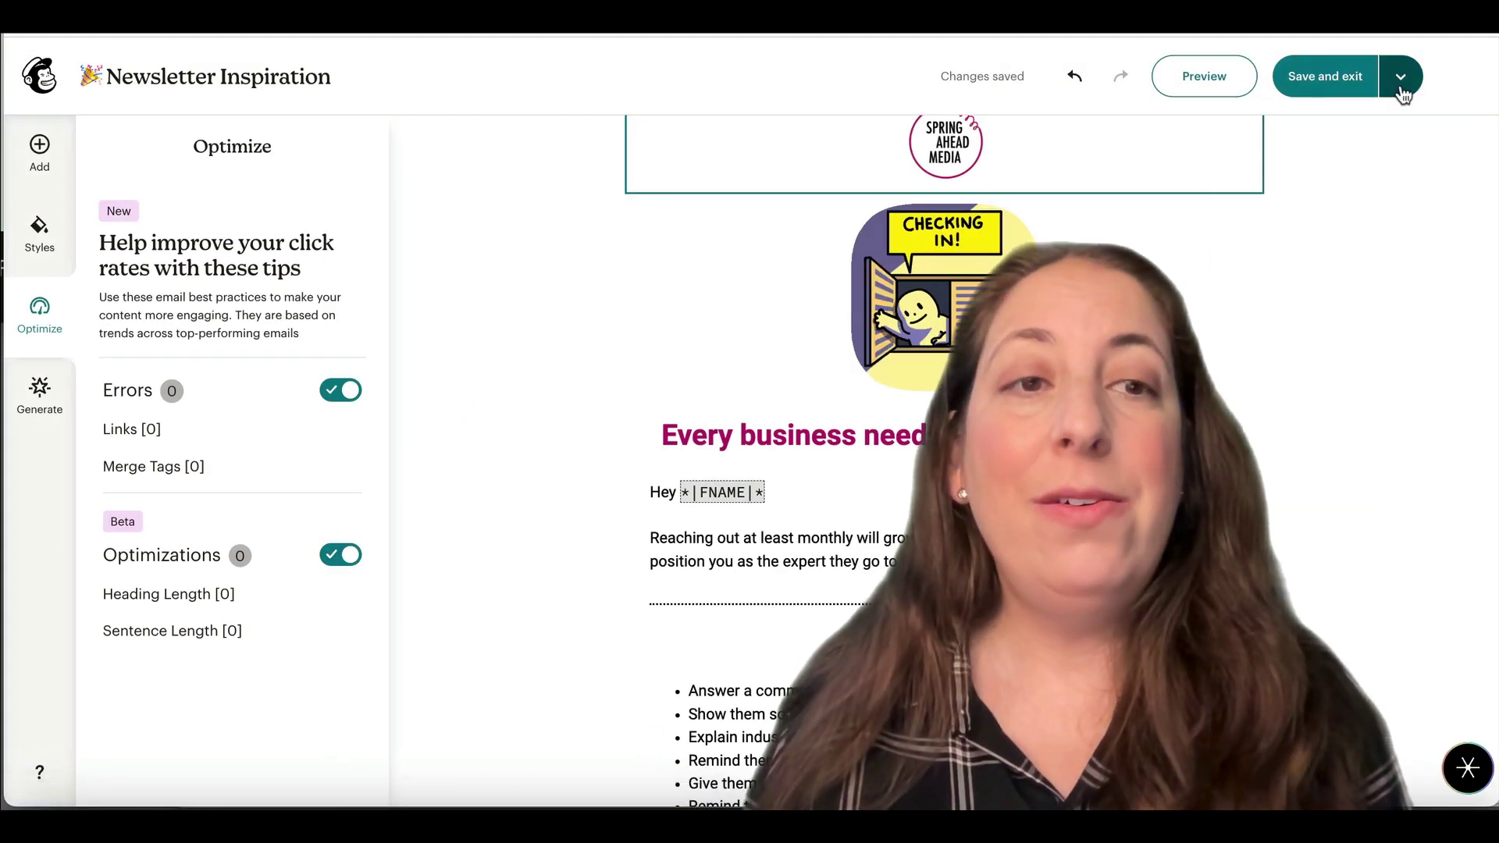
Save the design and exit the editor, declining to make the new builder the default
left_click(1401, 77)
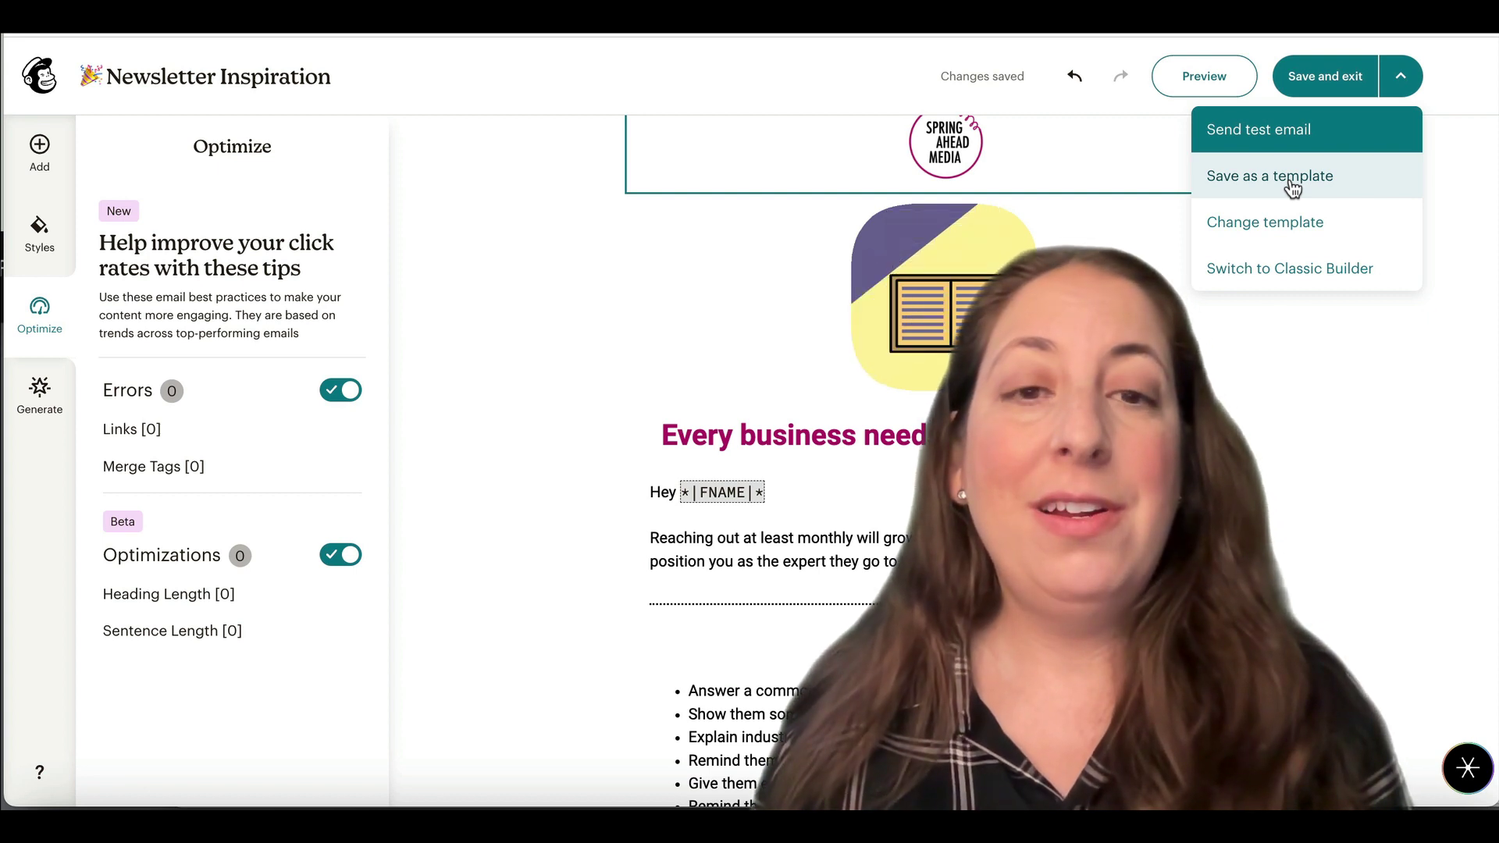
left_click(1307, 85)
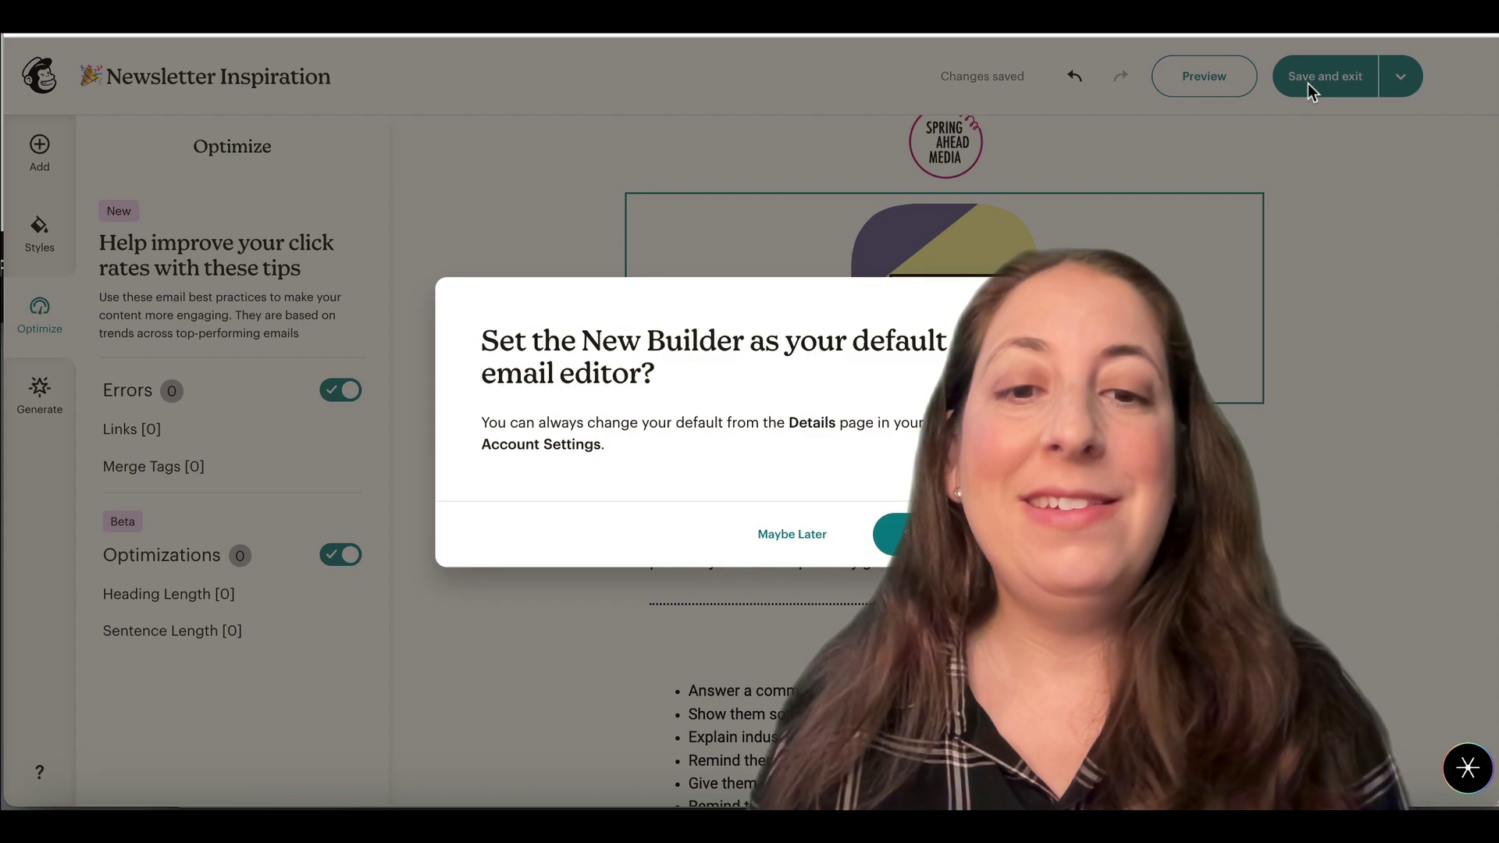
left_click(807, 529)
scroll(807, 527, "down", 4)
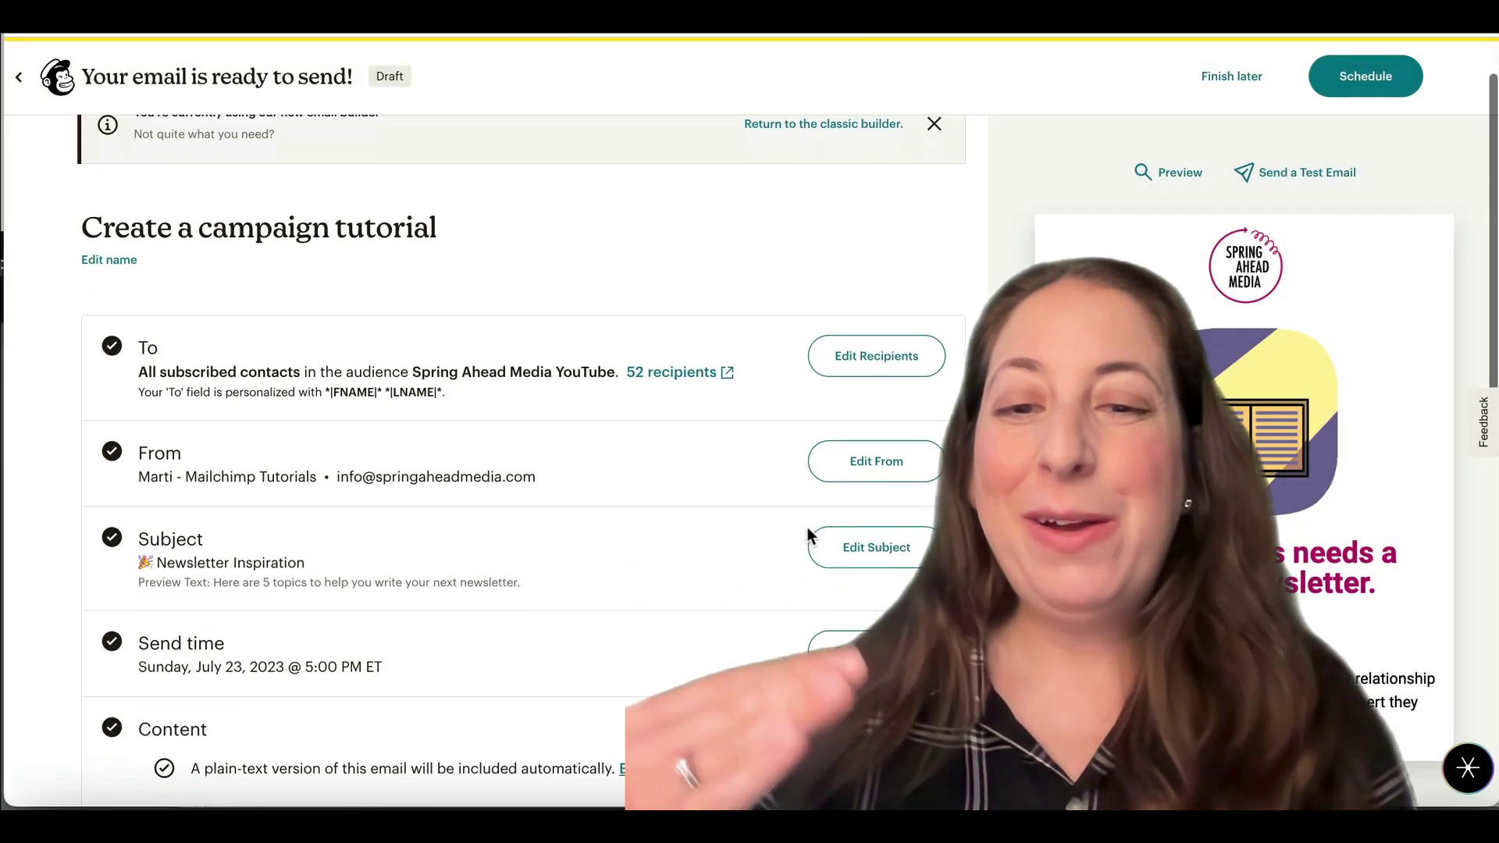
scroll(621, 485, "down", 3)
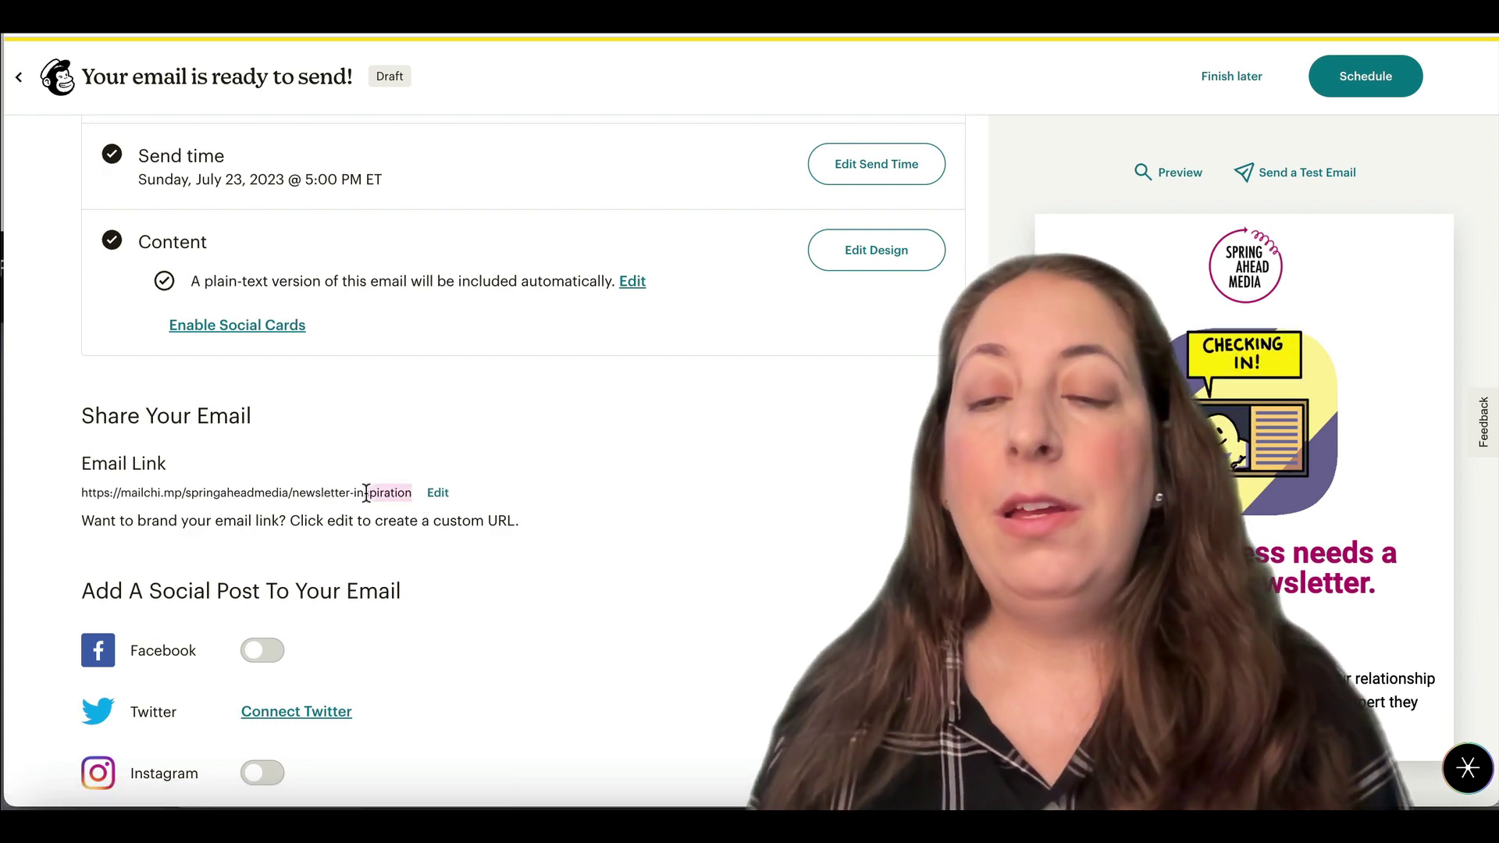
scroll(434, 467, "up", 5)
scroll(434, 467, "down", 5)
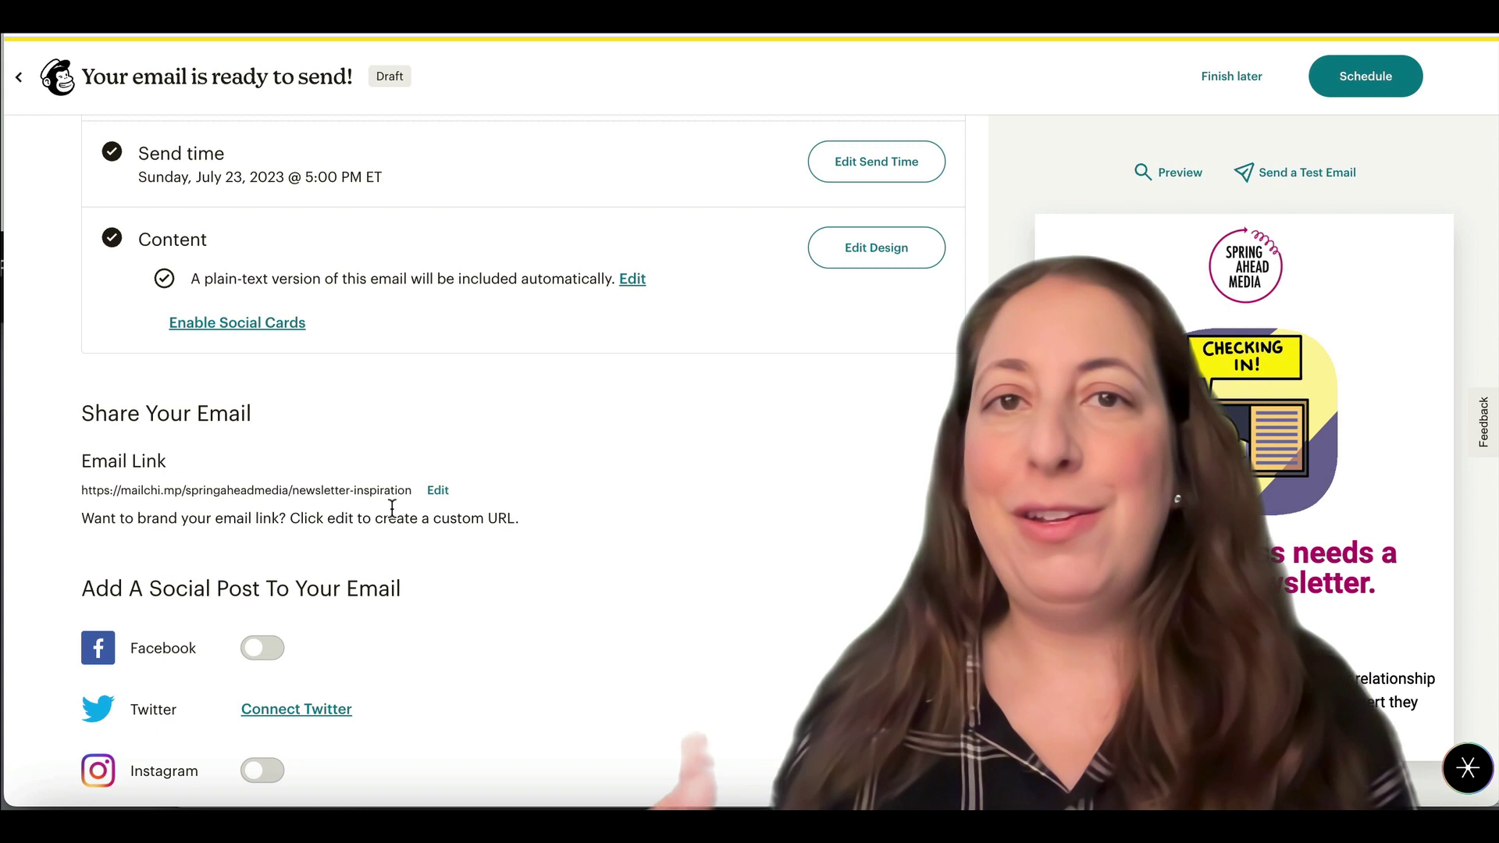
scroll(392, 508, "down", 3)
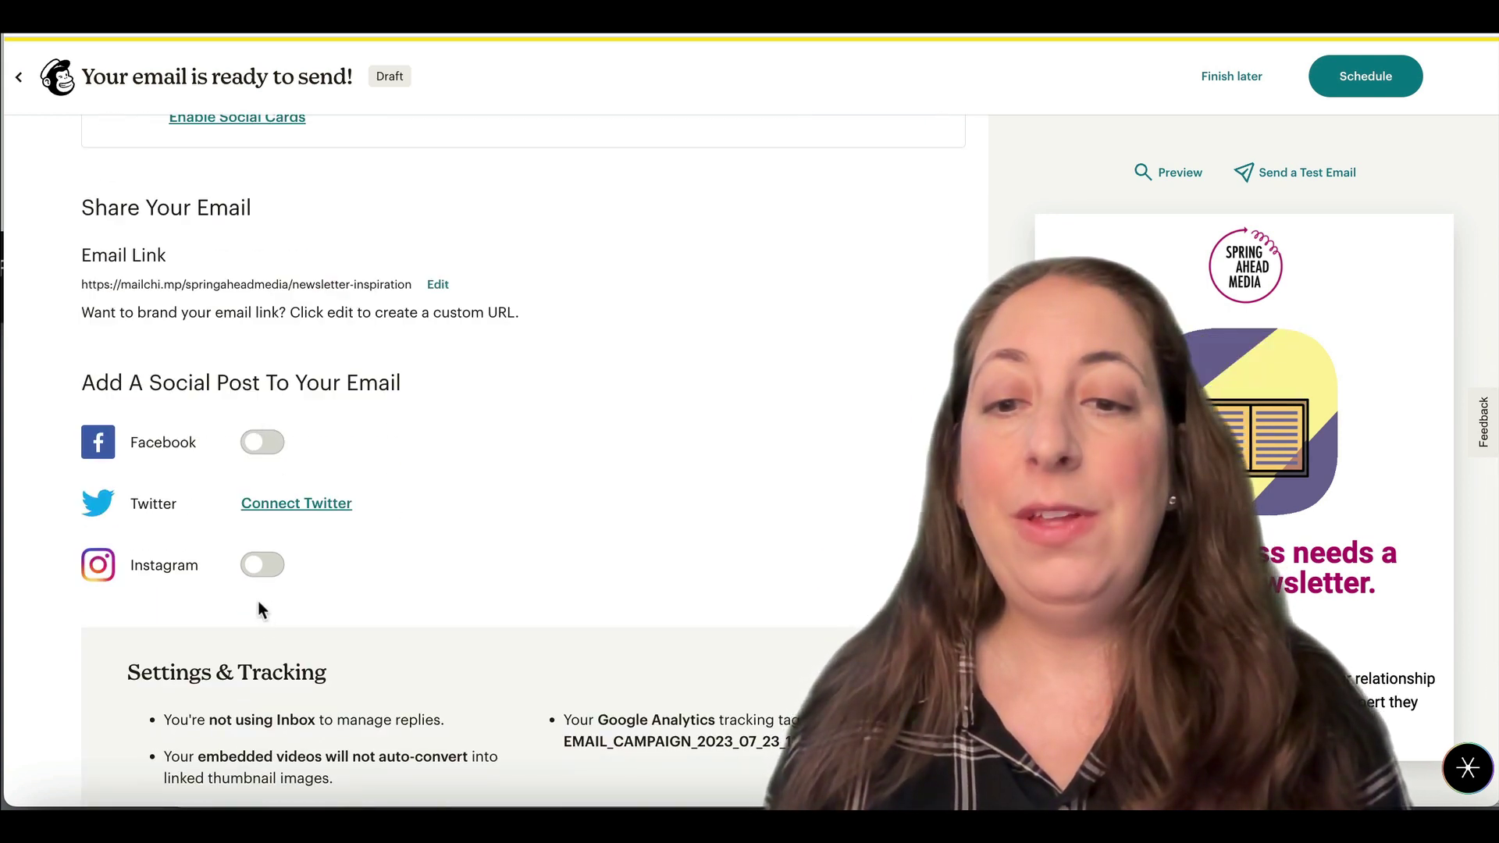
scroll(676, 529, "down", 2)
scroll(677, 529, "up", 3)
scroll(677, 529, "down", 1)
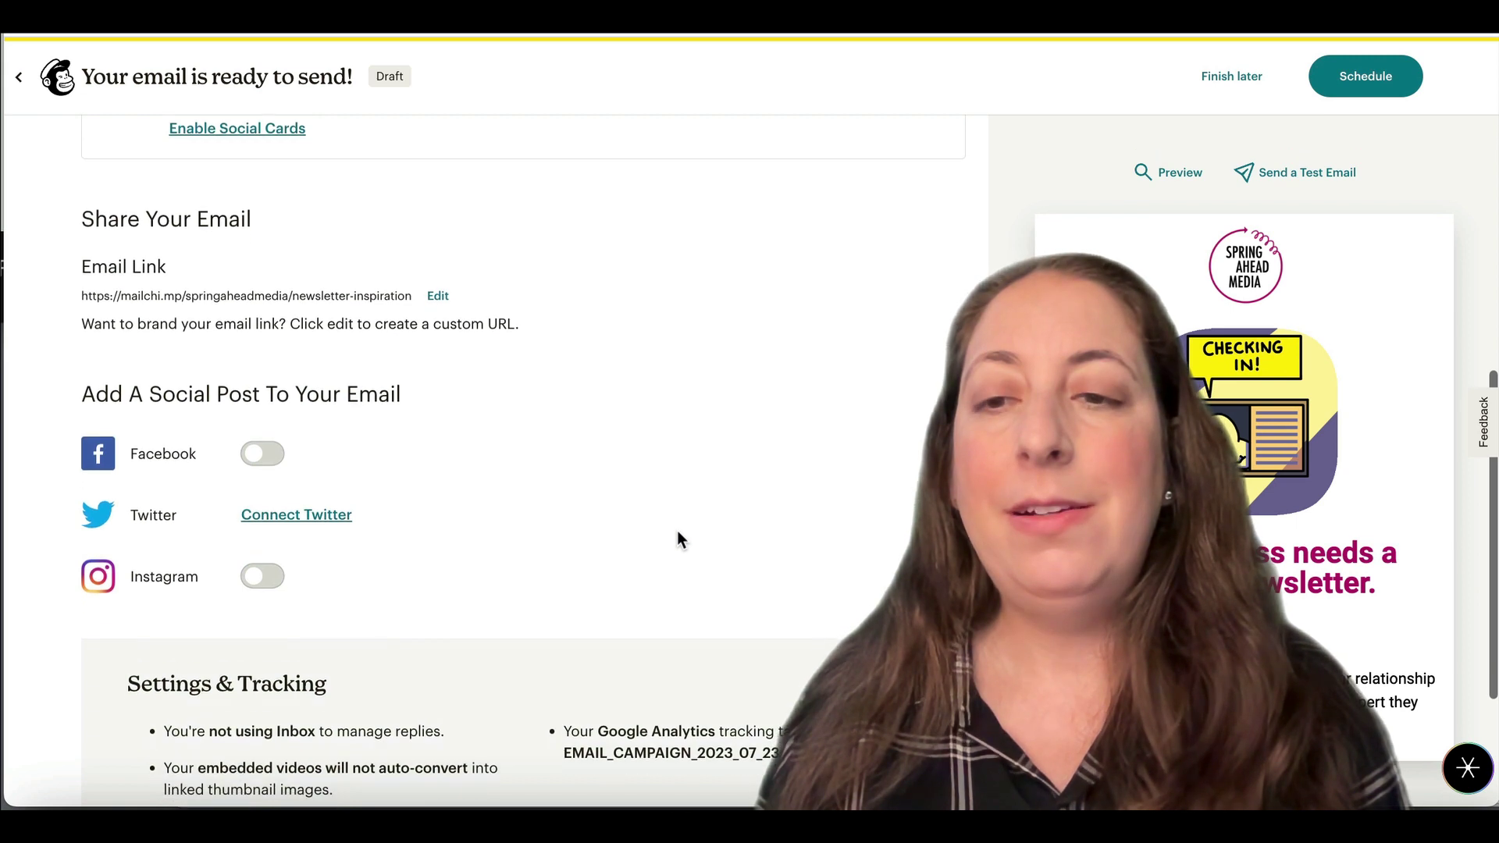
scroll(676, 531, "down", 3)
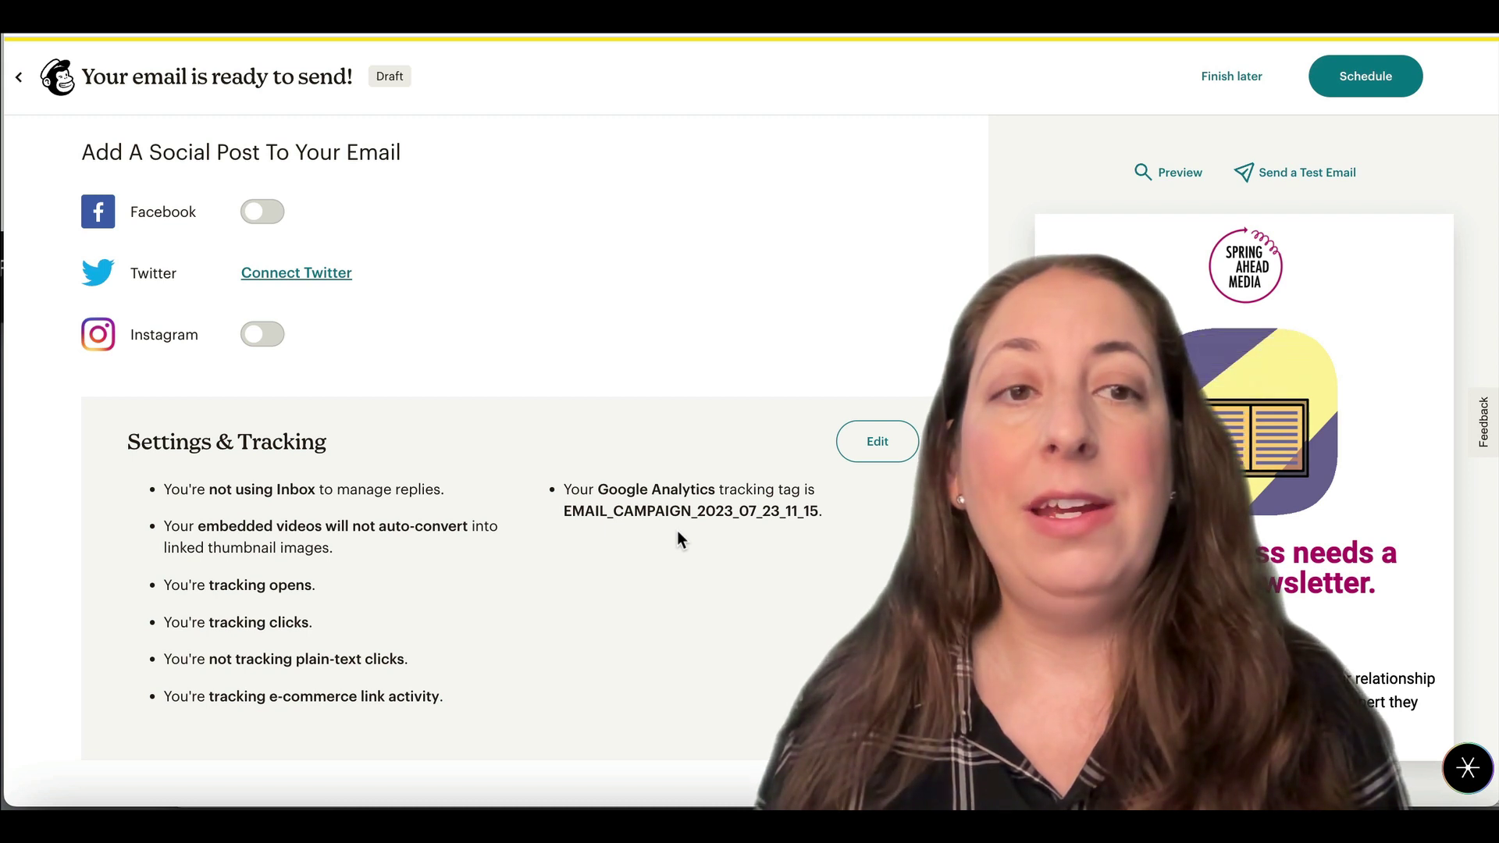
Schedule the campaign, bringing up the confirmation for 52 recipients on July 23, 2023 at 5:00 PM ET
left_click(1388, 86)
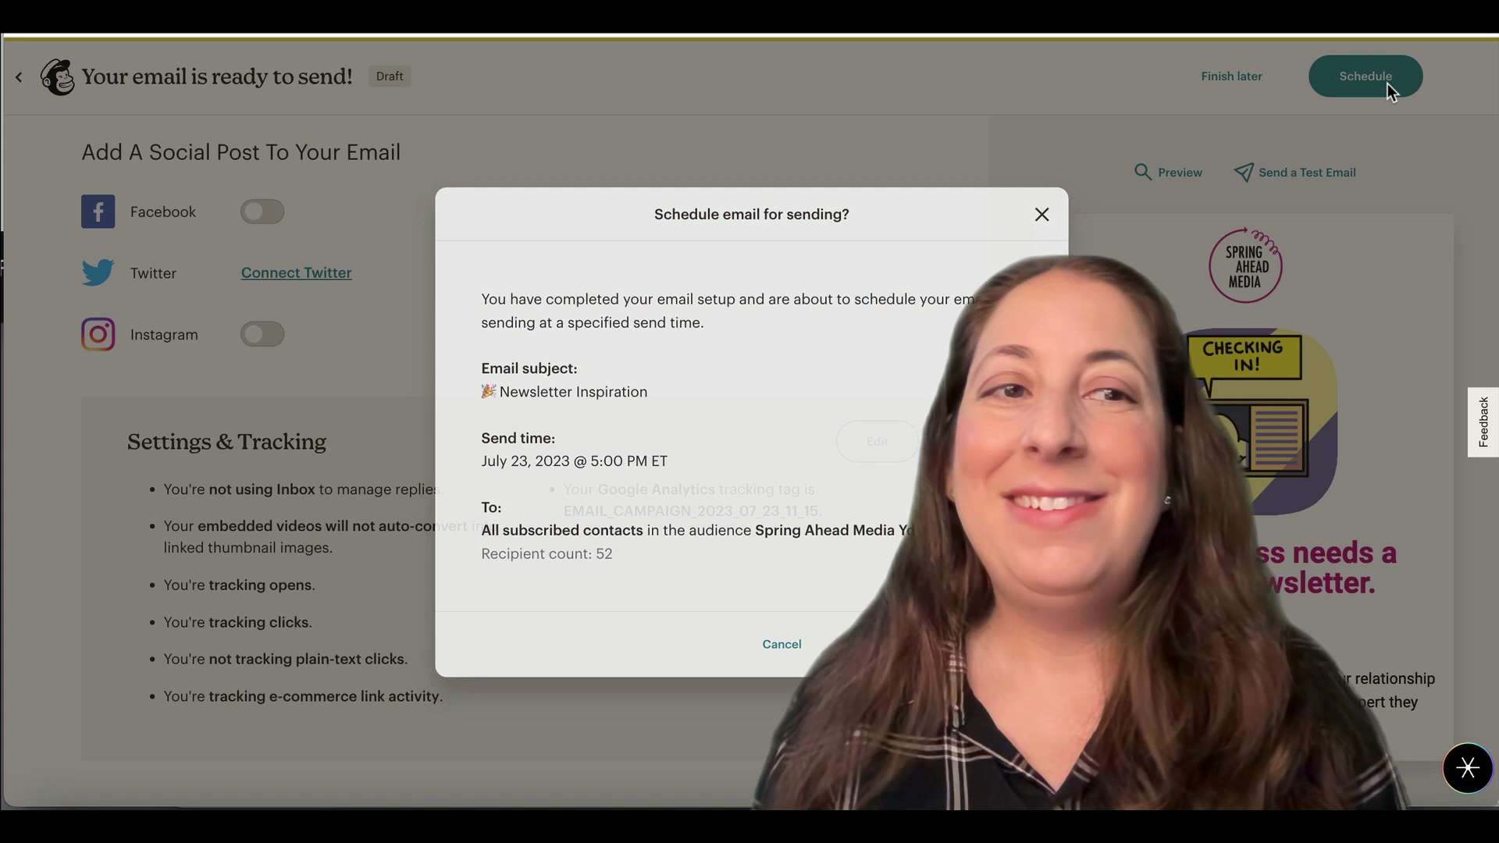